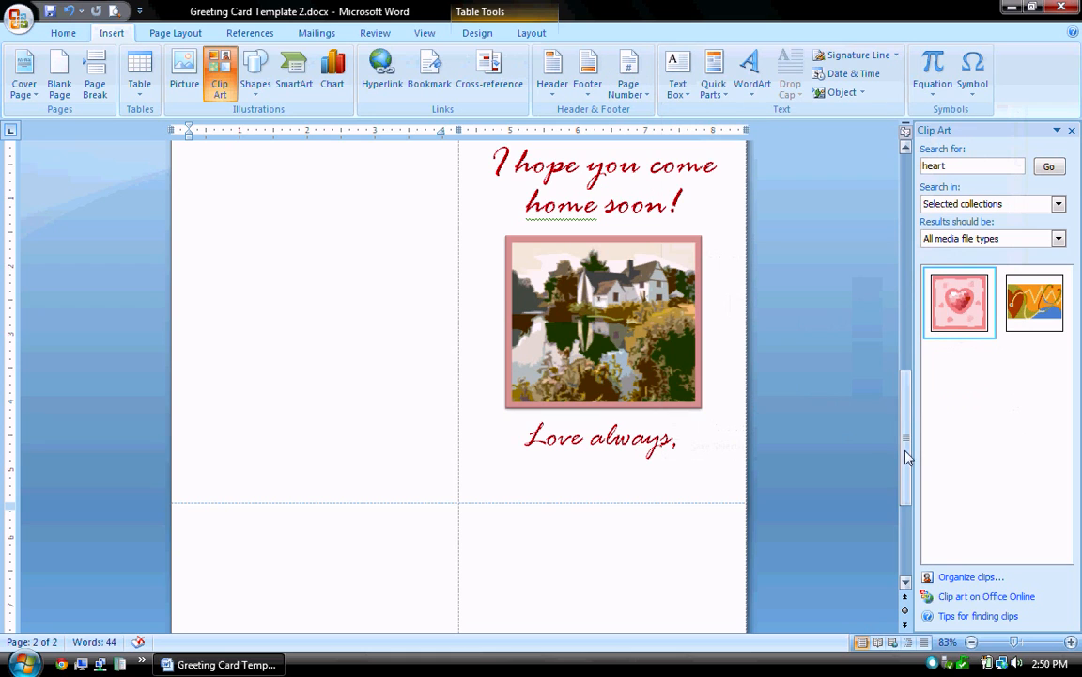
- Copy the vertical "Missing You SO Much" text box from the landscape card's front on page 1
drag(908, 456, 918, 334)
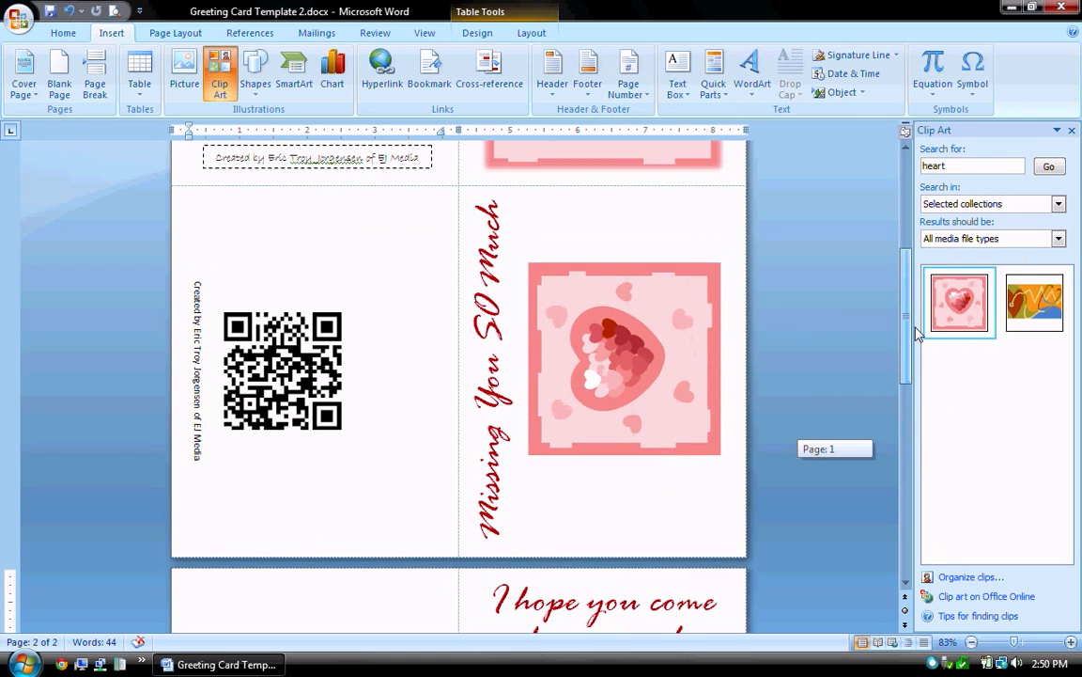
click(513, 235)
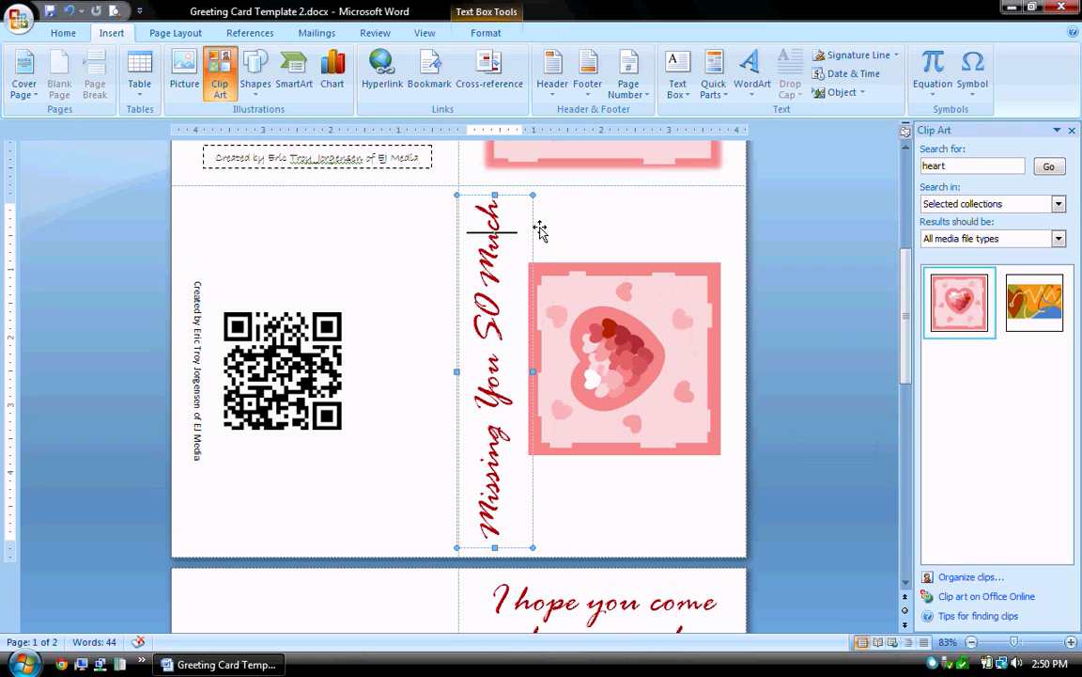
click(539, 228)
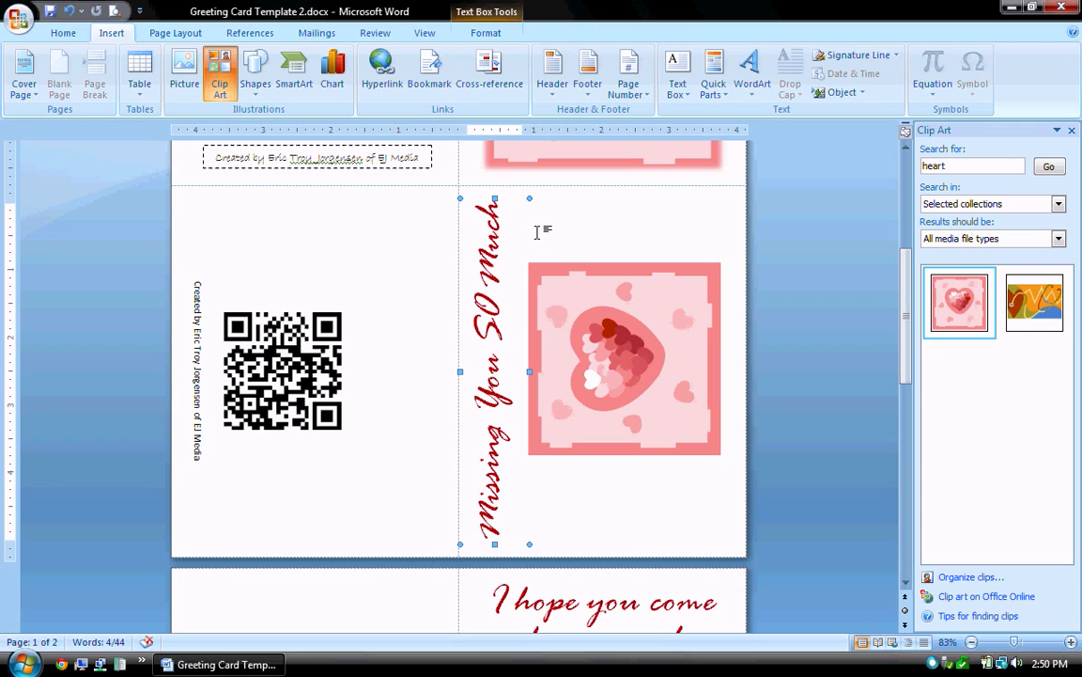
right_click(496, 200)
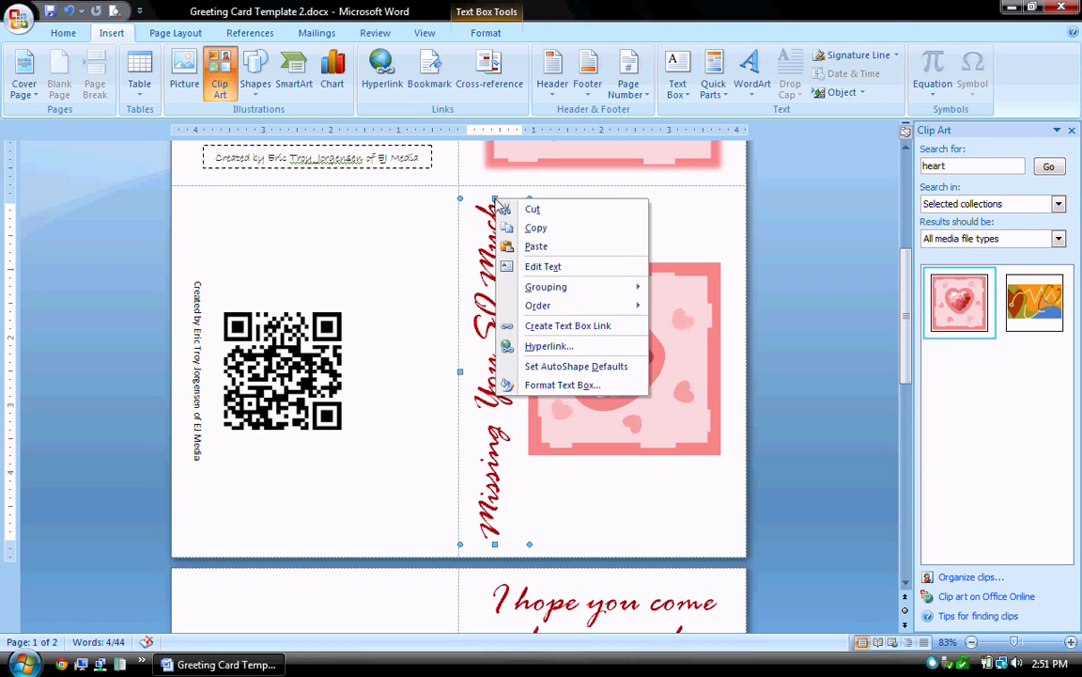
click(544, 232)
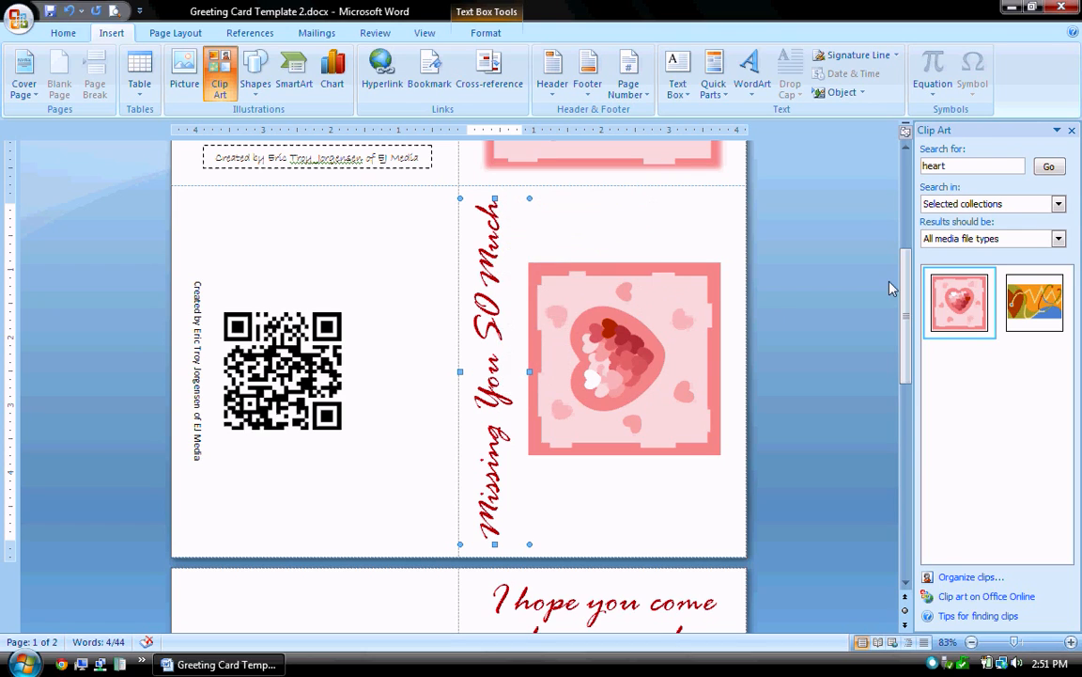
- Delete the "Card 2 – Landscape INNER BOTTOM PAGE" placeholder text box on page 2
drag(906, 277, 906, 475)
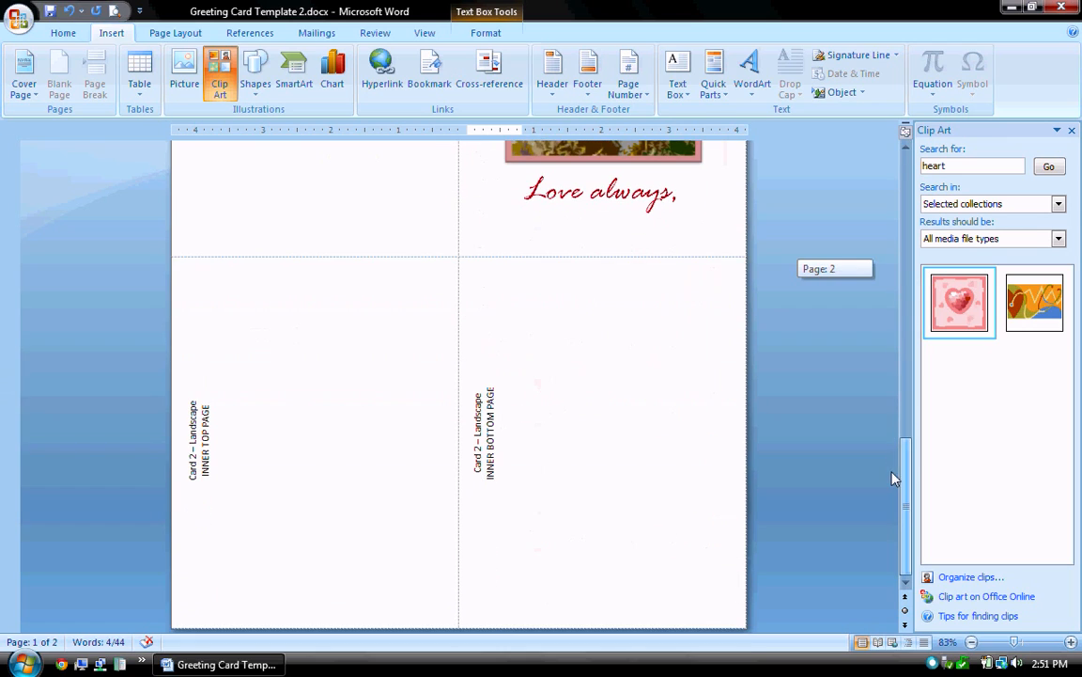
click(498, 387)
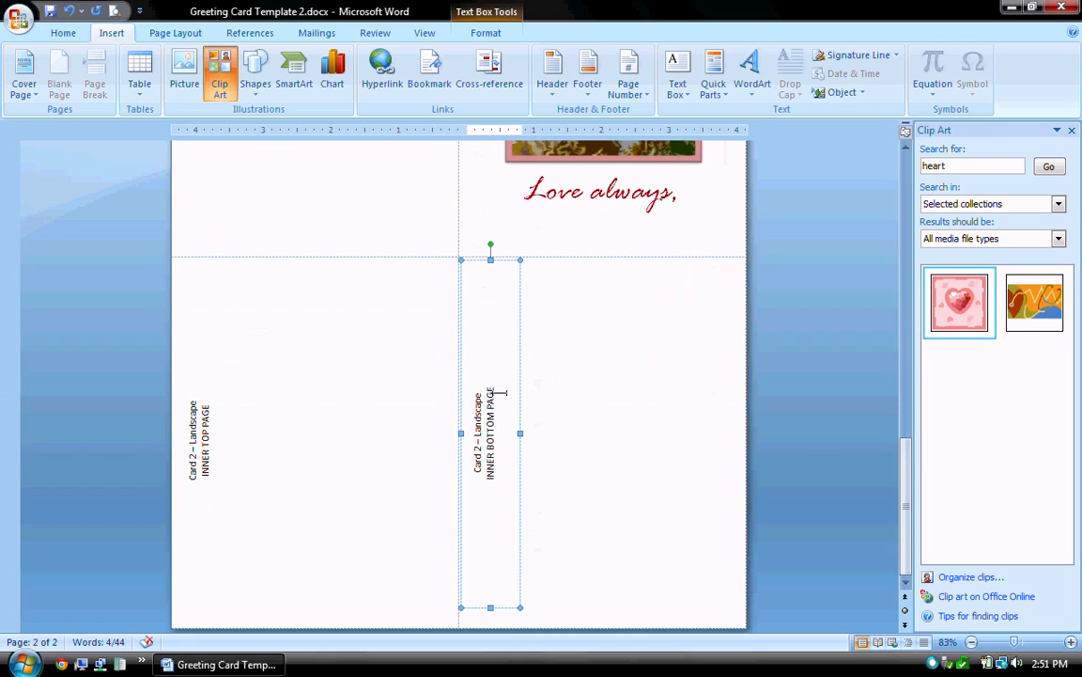
drag(498, 386, 493, 496)
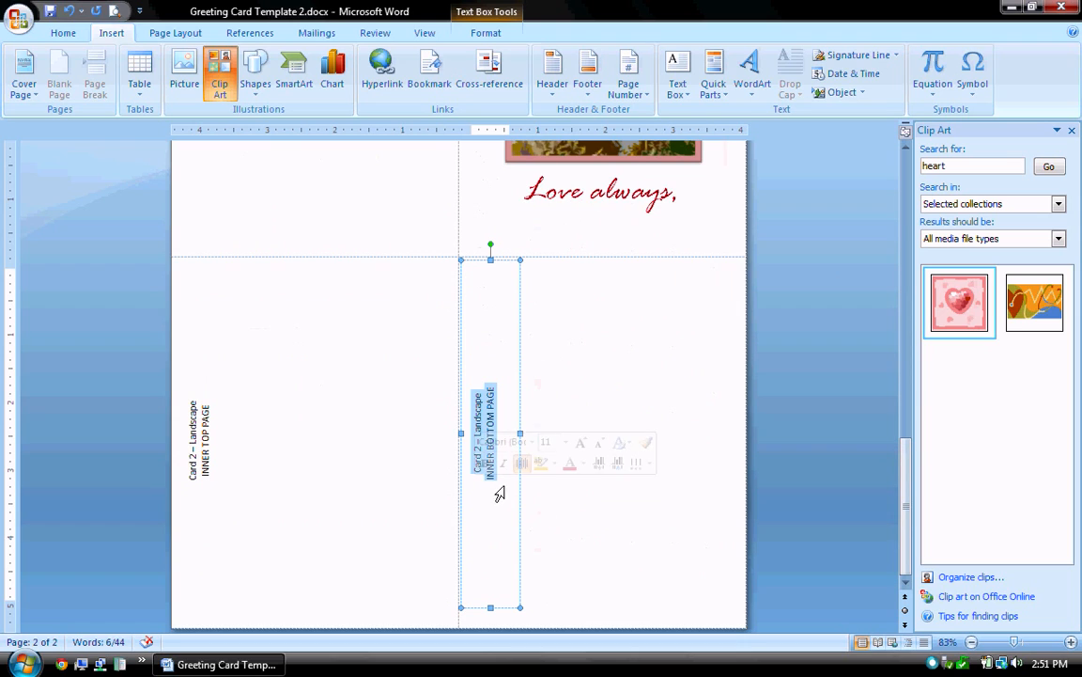
click(554, 374)
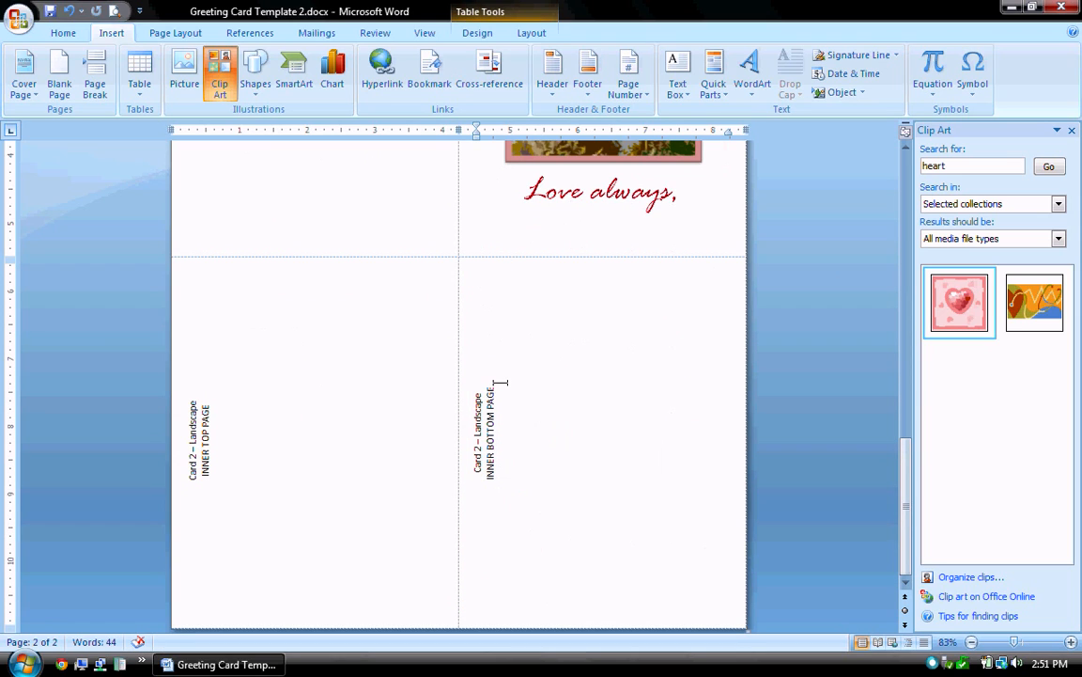
click(512, 396)
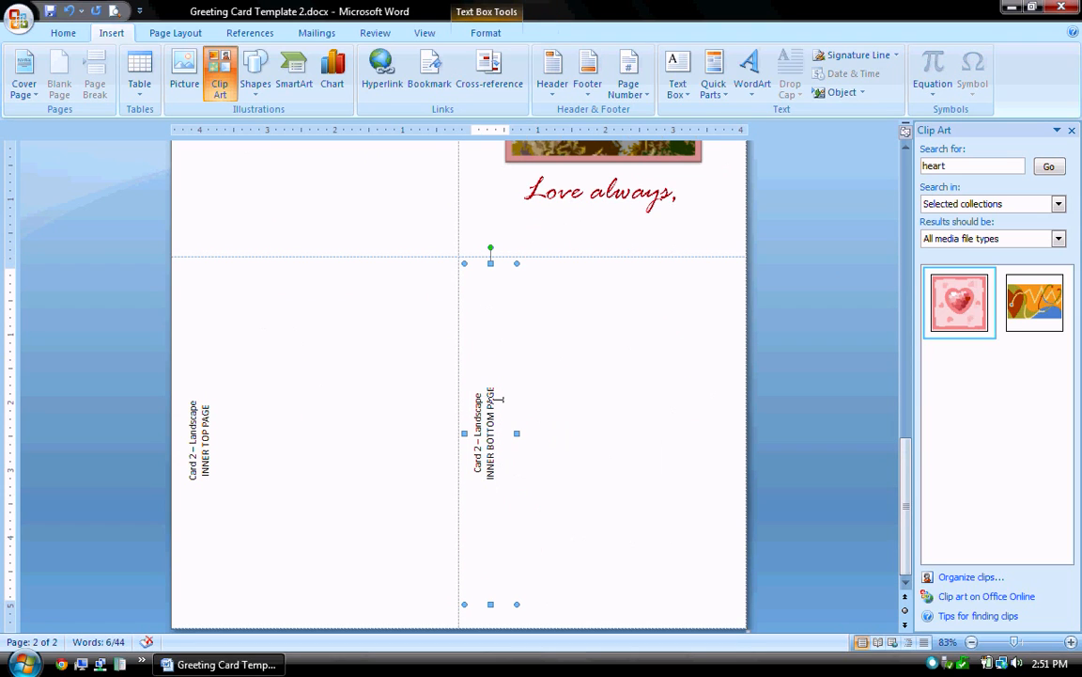
key(Delete)
- Paste the copied vertical text box into the landscape card's inner bottom page and position it along the cell's inner edge
scroll(614, 431, down, 3)
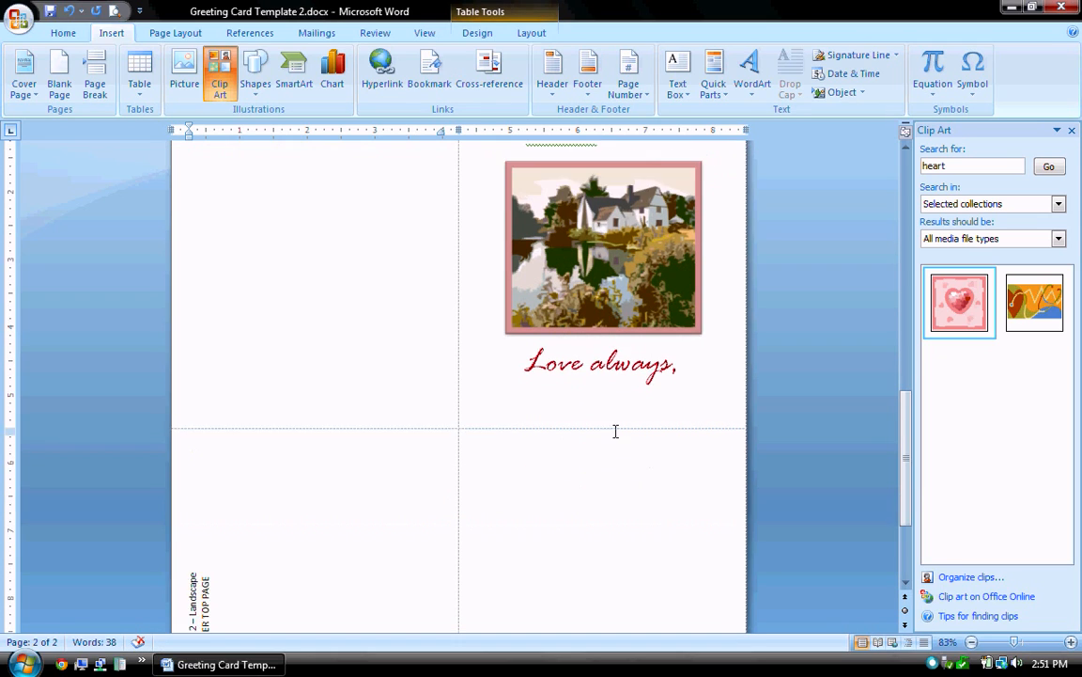
scroll(611, 428, down, 3)
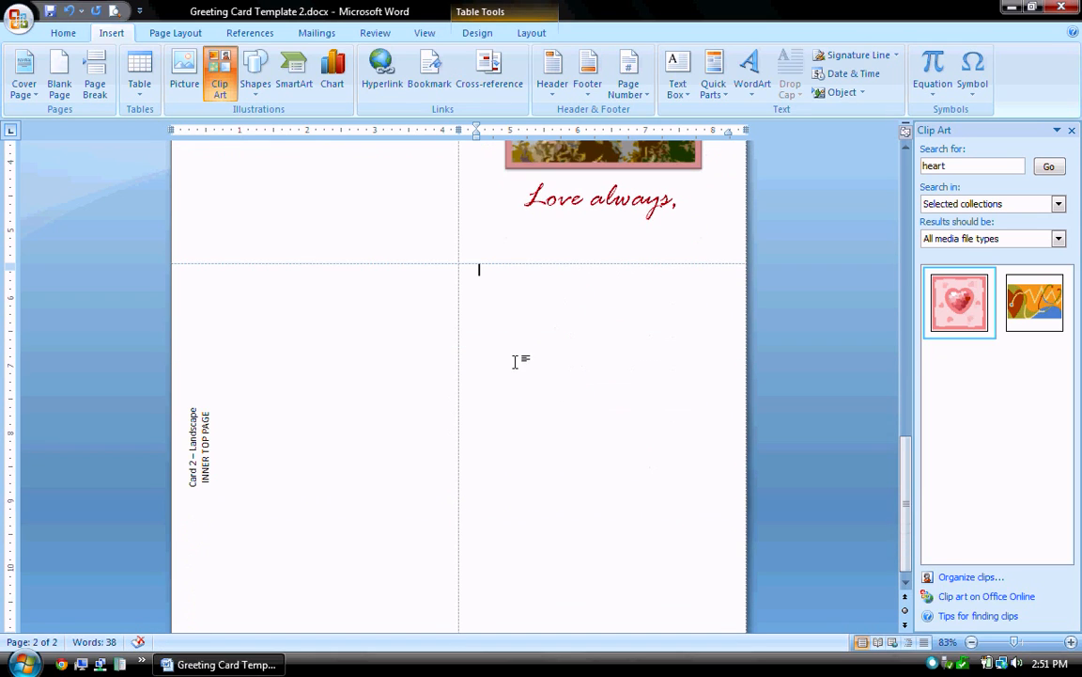
scroll(574, 423, down, 1)
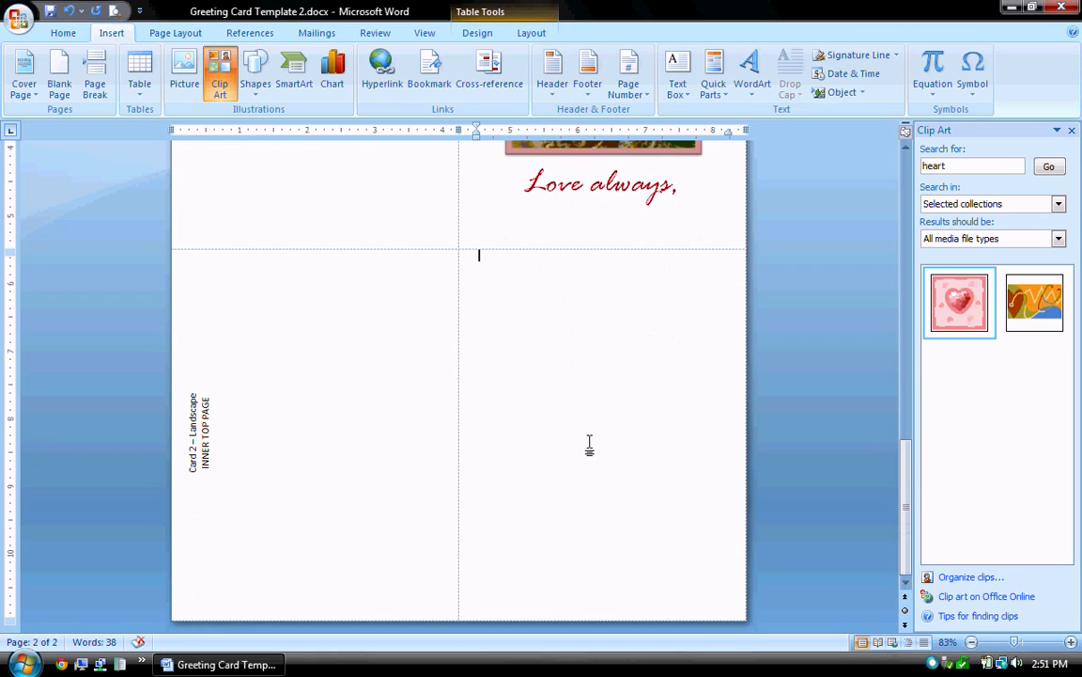
right_click(586, 358)
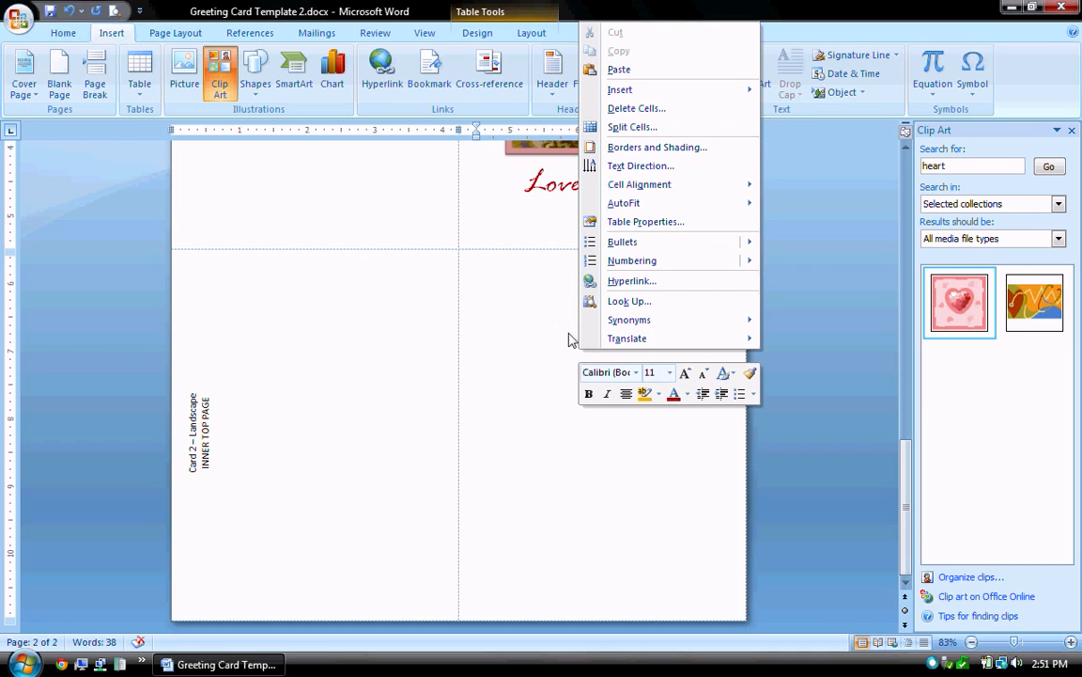
click(645, 75)
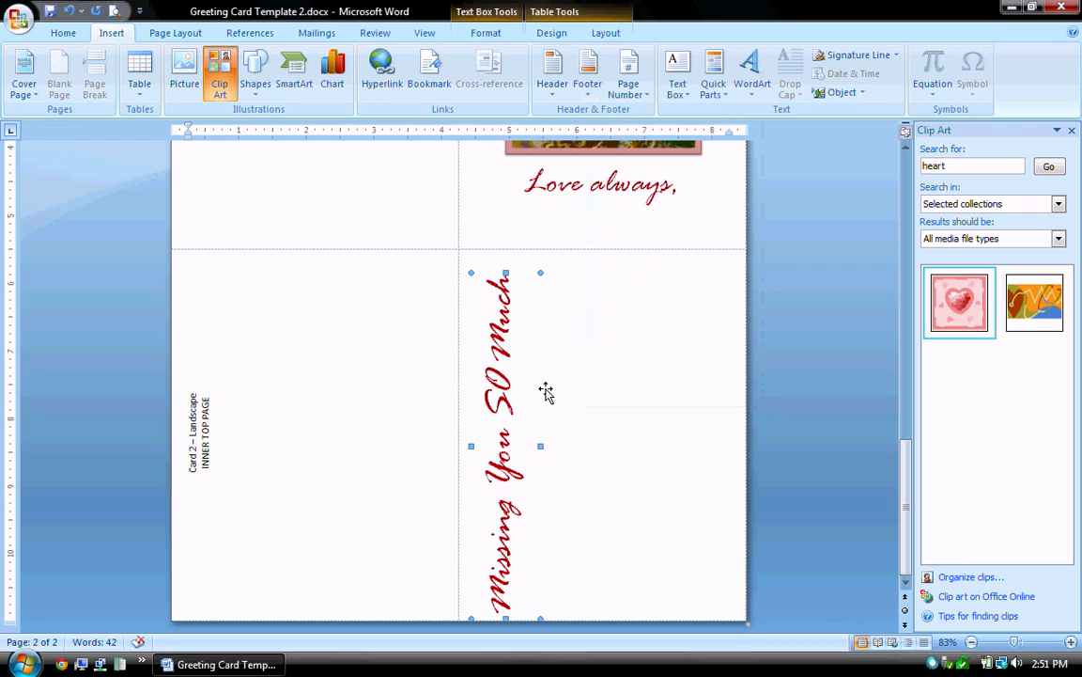
mouse_move(547, 391)
mouse_down()
mouse_move(550, 368)
mouse_move(545, 381)
mouse_up()
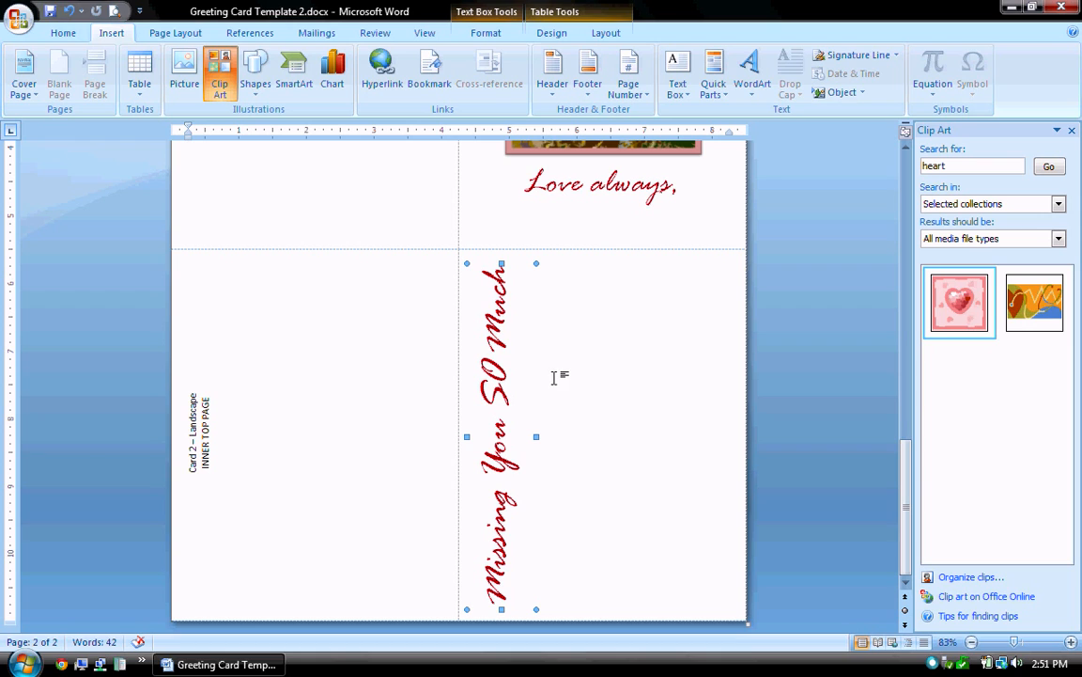
- Replace the pasted vertical text with "I hope you come", copied from the other card's inside message
scroll(611, 374, up, 5)
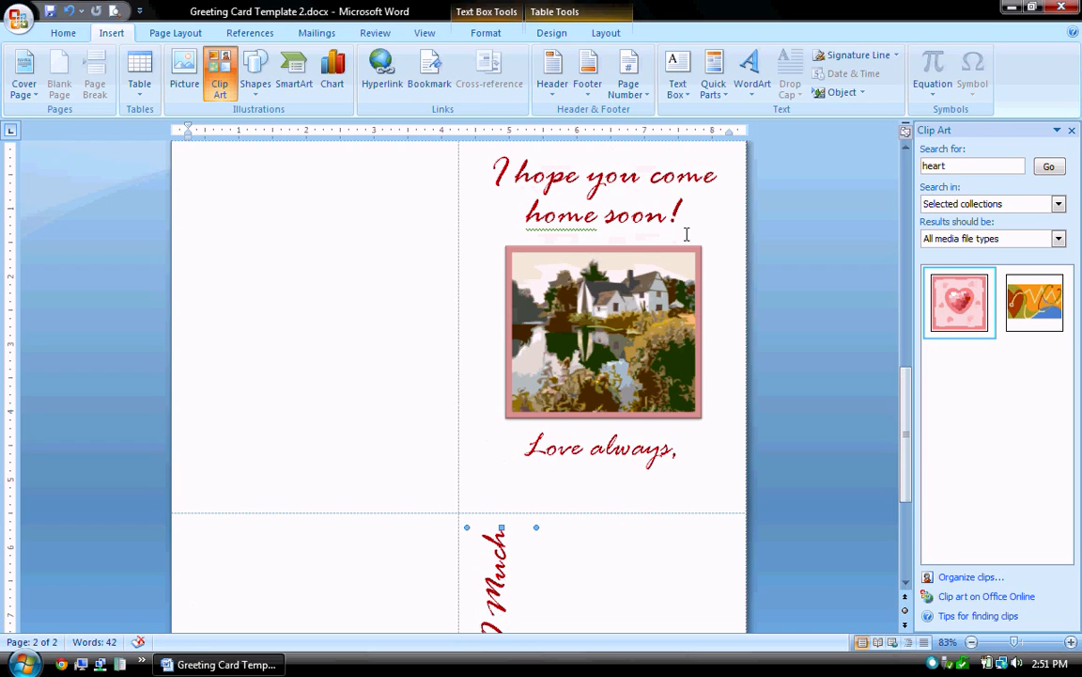
drag(687, 234, 605, 215)
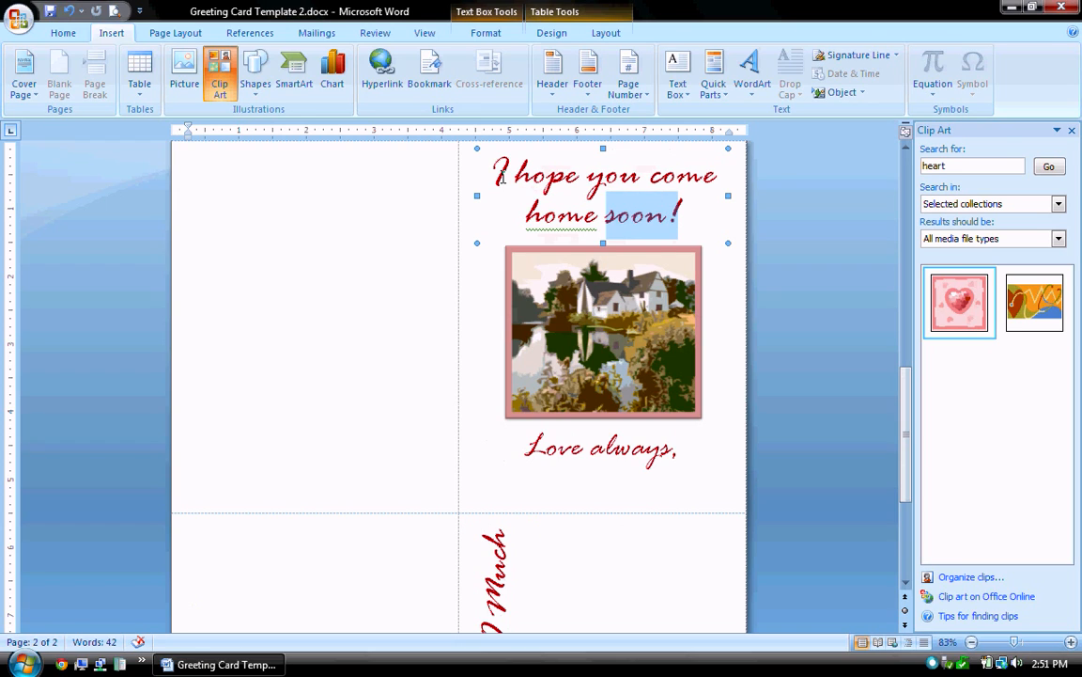
click(586, 213)
click(638, 177)
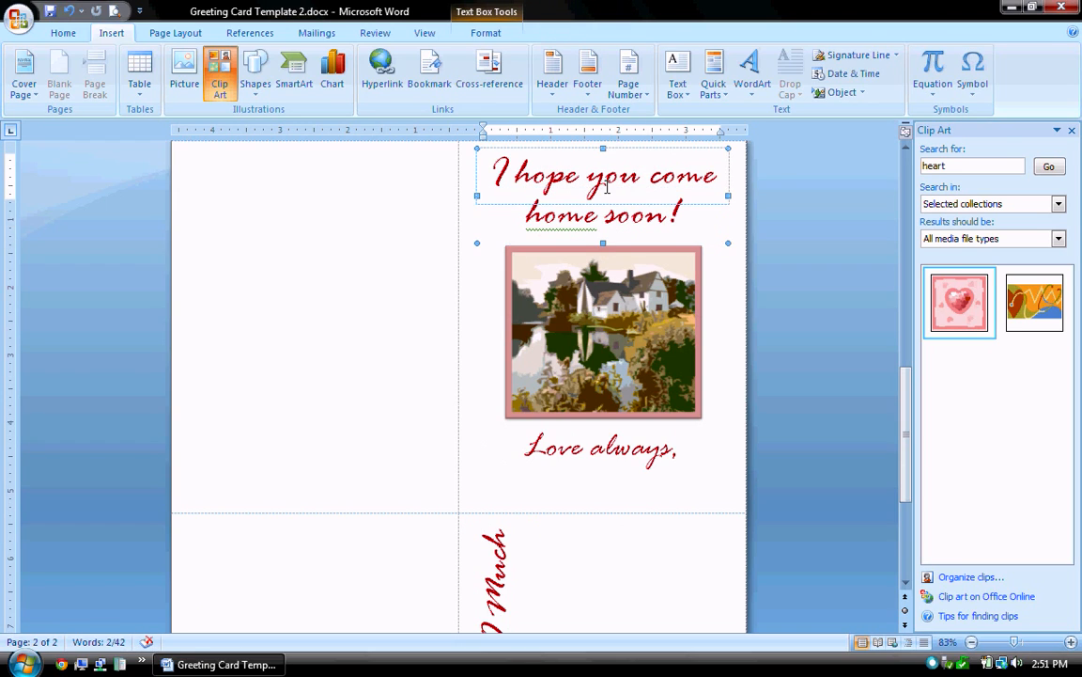
drag(491, 175, 722, 179)
key(ctrl+c)
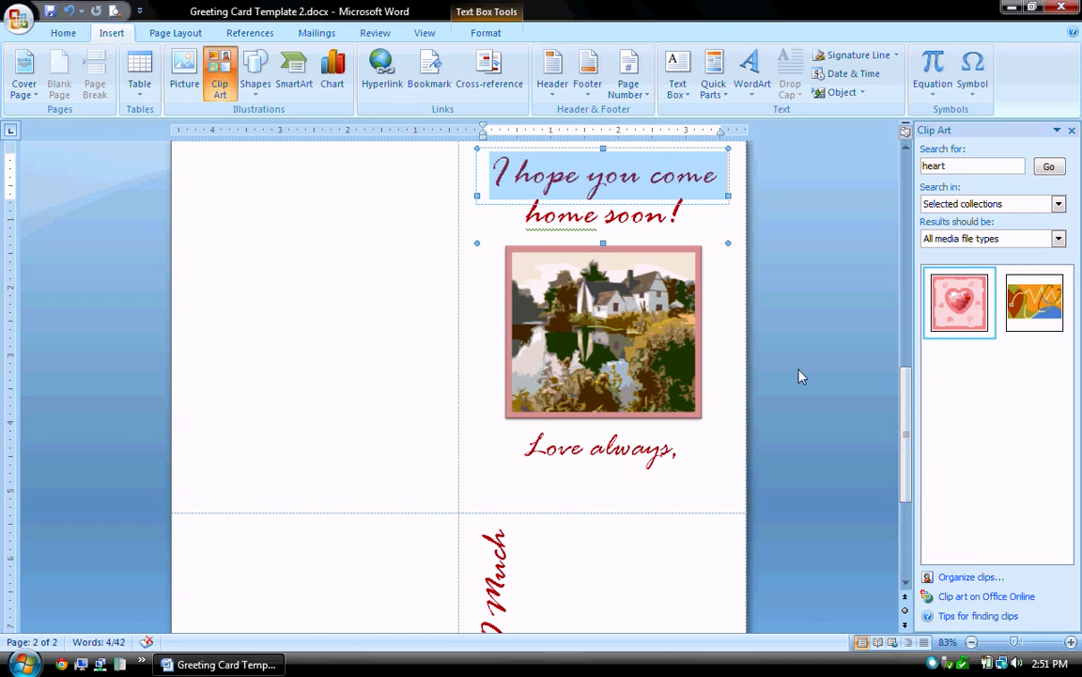
scroll(789, 374, down, 5)
click(495, 414)
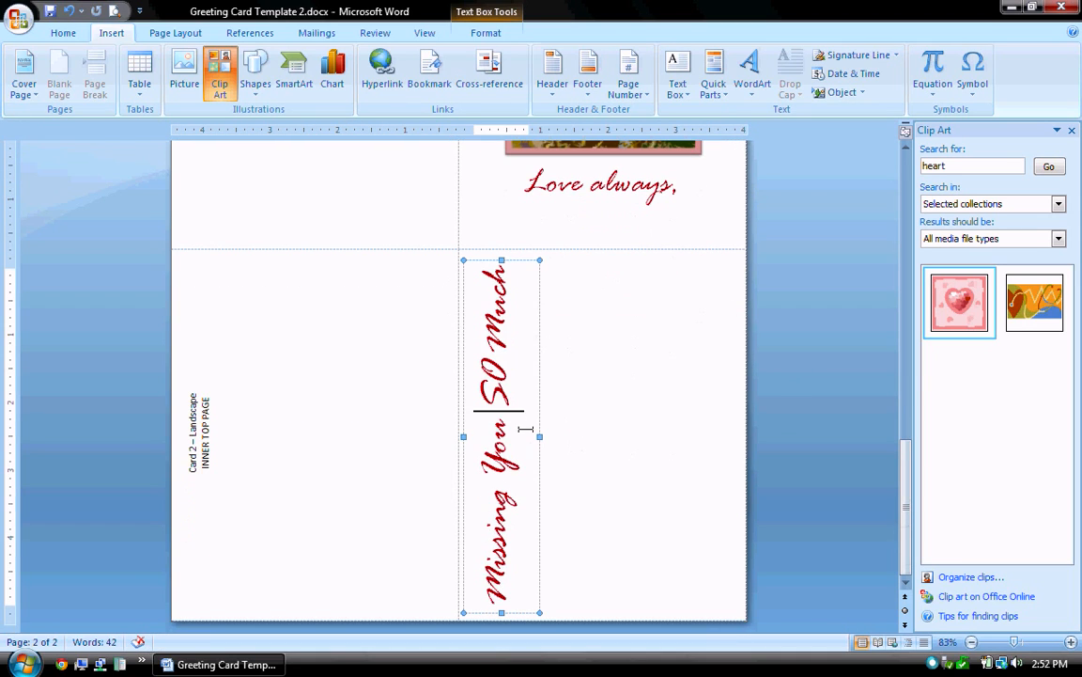
key(ctrl+a)
key(ctrl+v)
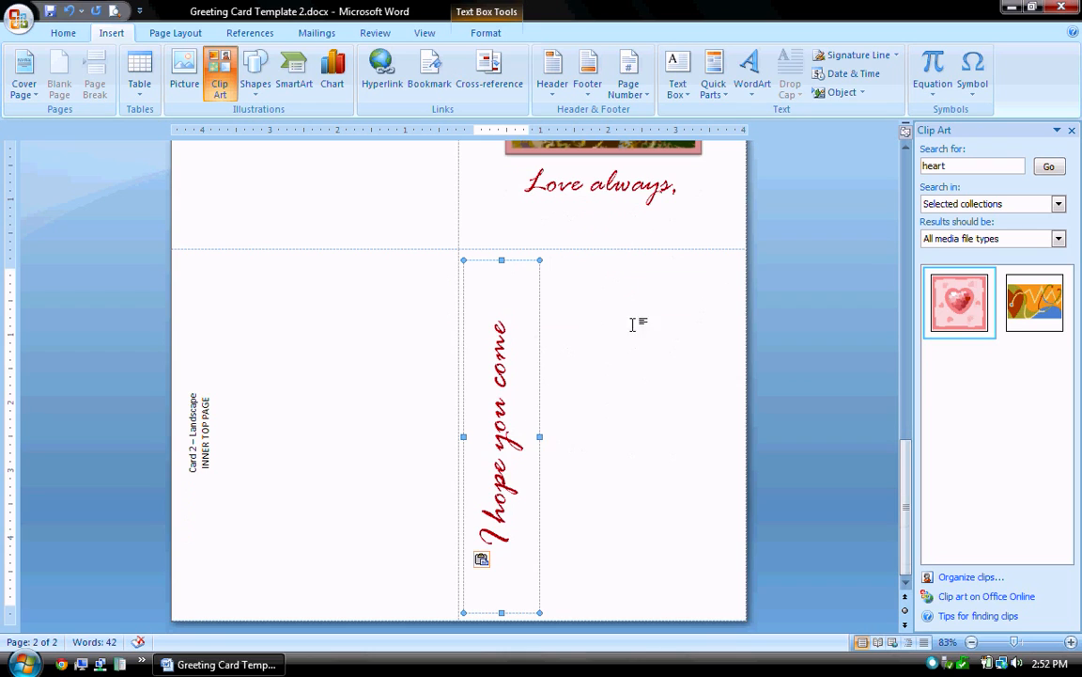
- Copy "home soon!" from the other card's inside message and append it to the vertical "I hope you come" text
scroll(631, 324, up, 5)
drag(526, 280, 743, 297)
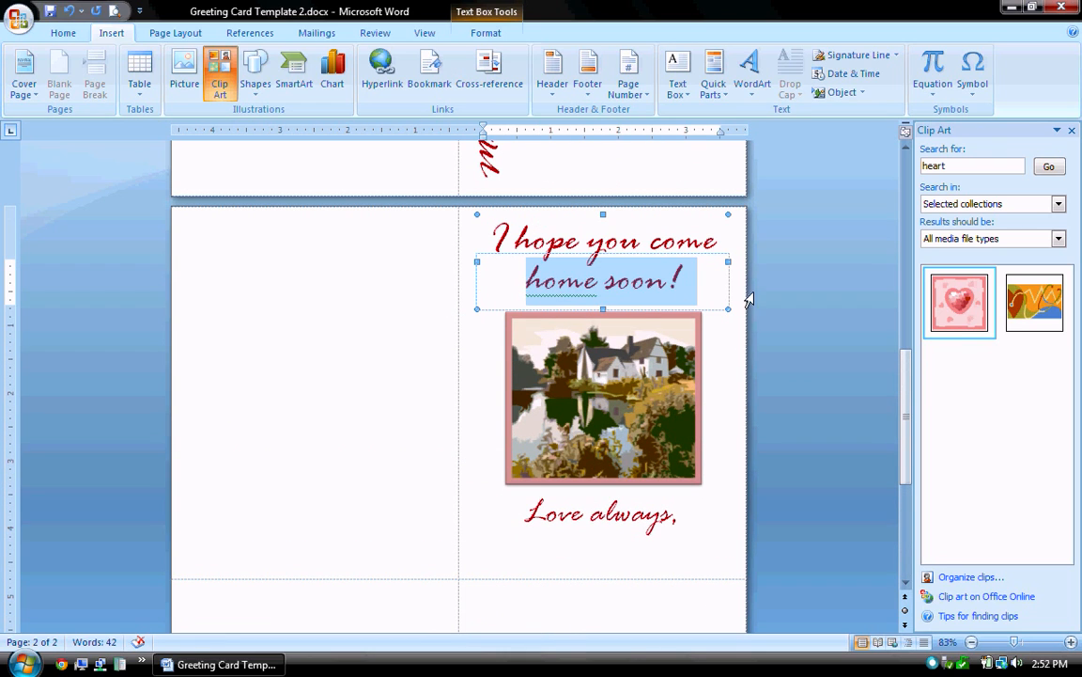
right_click(609, 285)
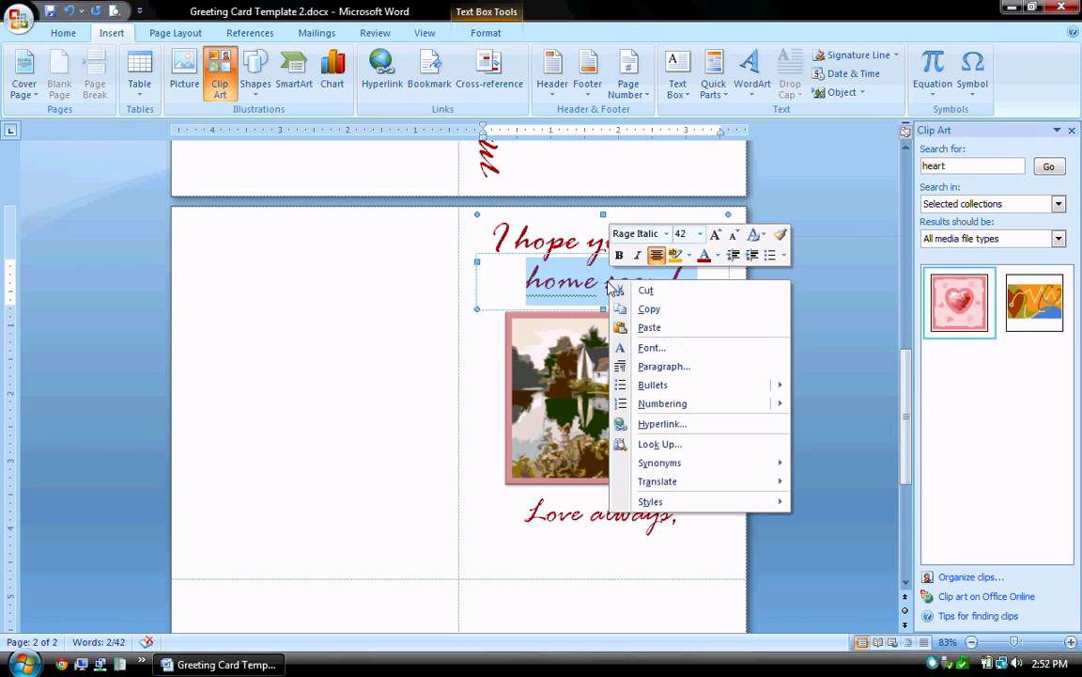
click(543, 287)
click(526, 287)
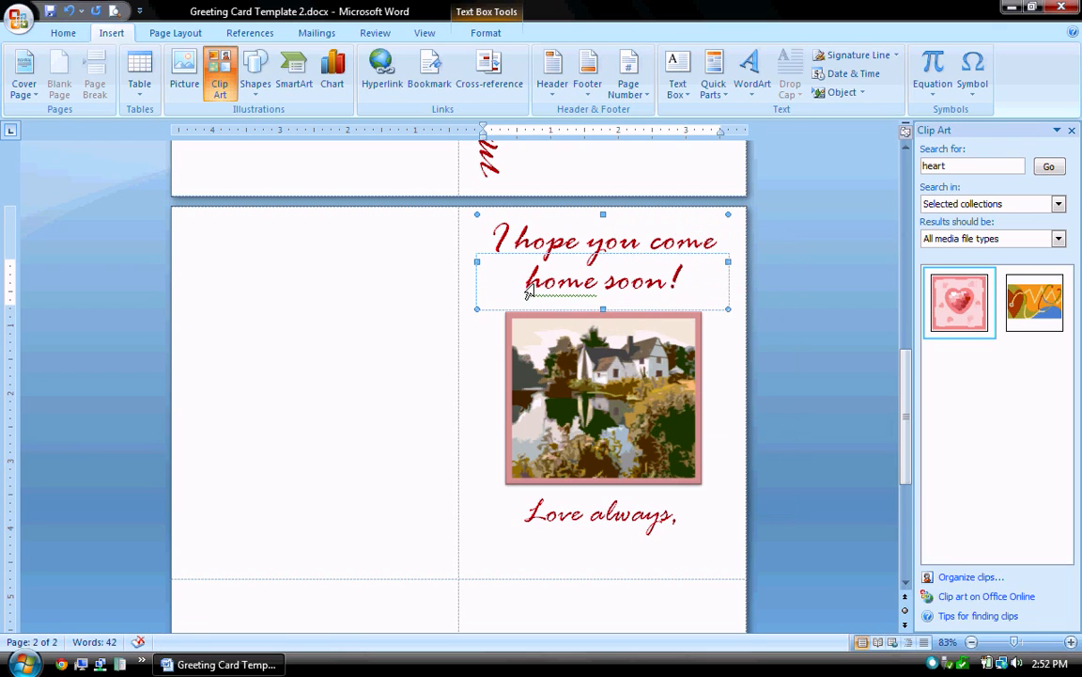
drag(526, 292, 676, 293)
key(ctrl+c)
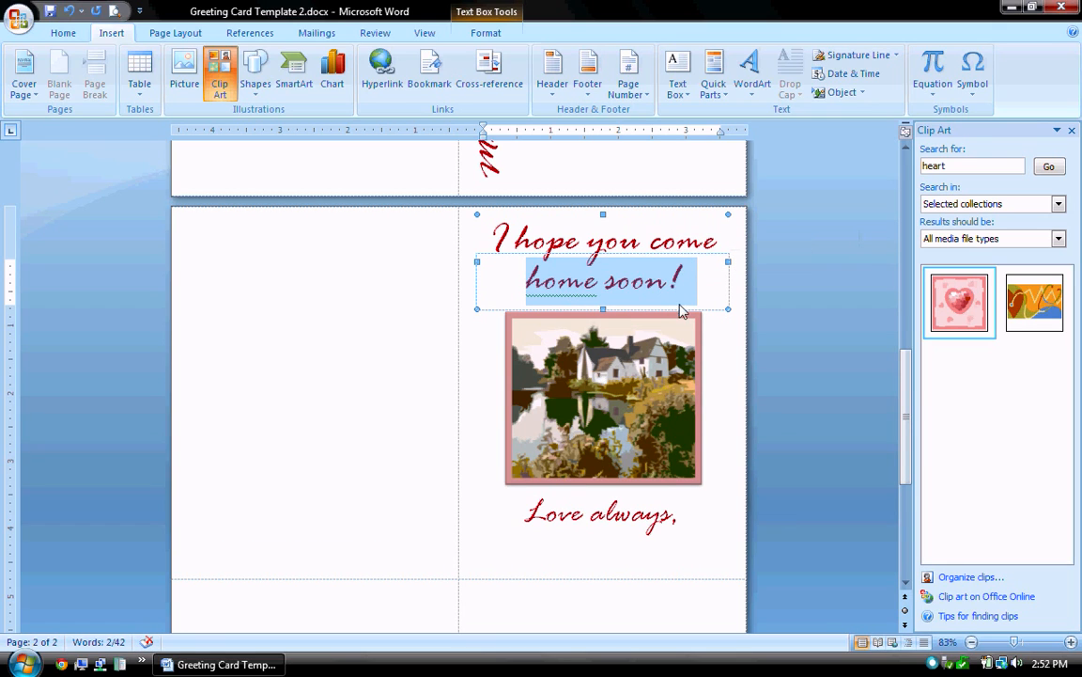
scroll(658, 301, down, 7)
click(505, 346)
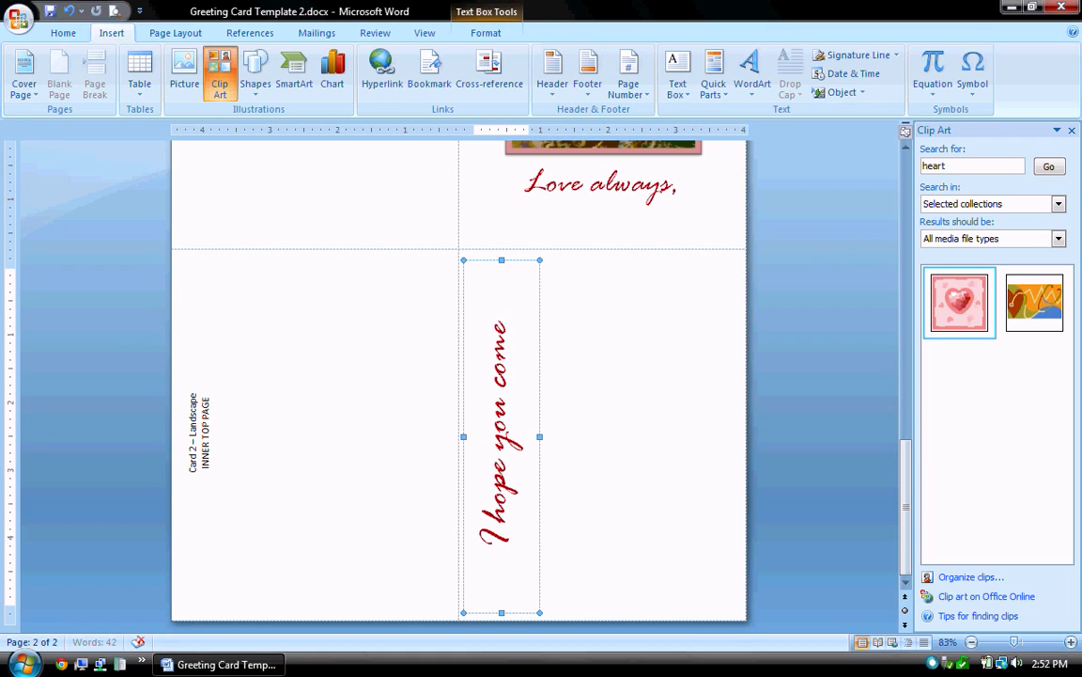
key(ctrl+v)
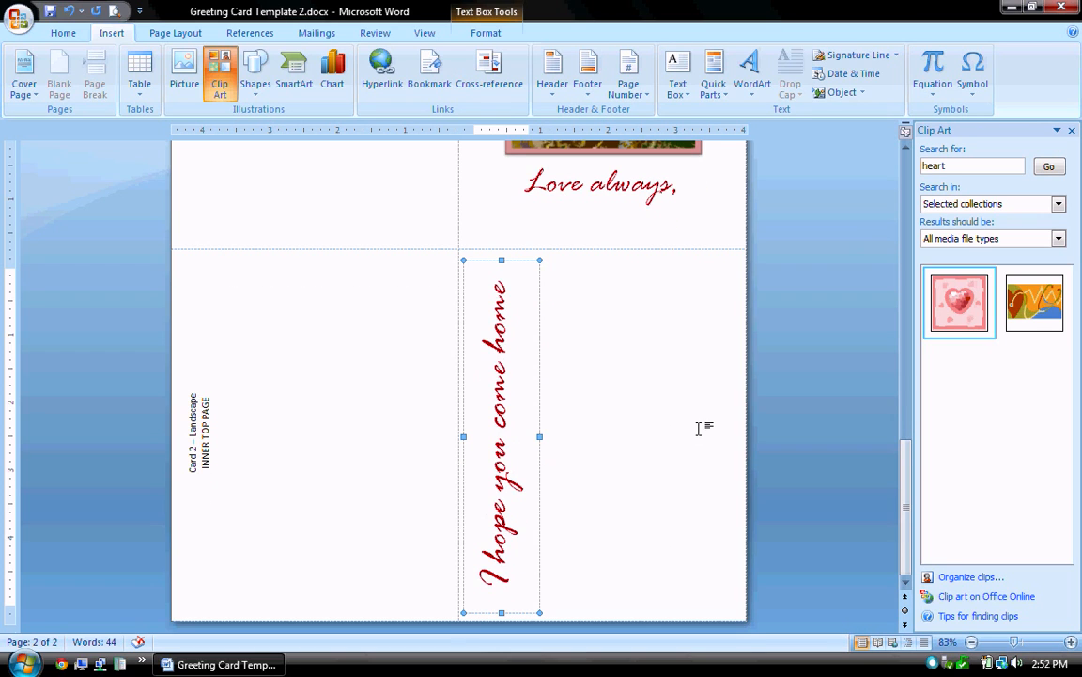
- Duplicate the "Love always," text box and move the copy into the landscape card's inner bottom page, beside the vertical message
scroll(701, 428, up, 6)
click(799, 404)
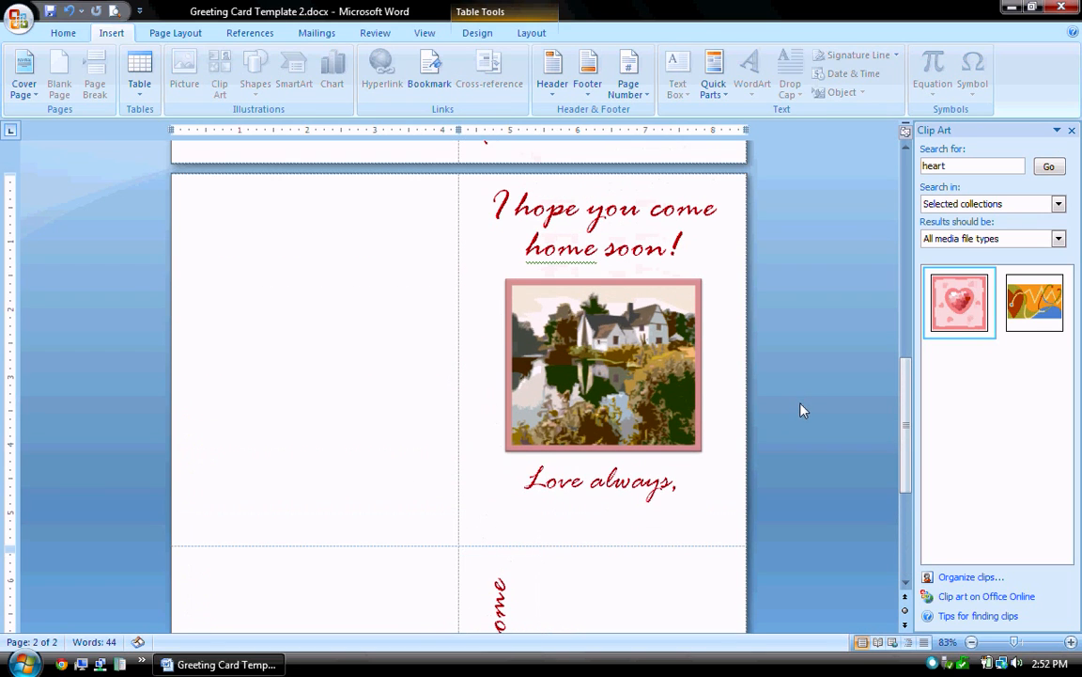
scroll(794, 399, down, 5)
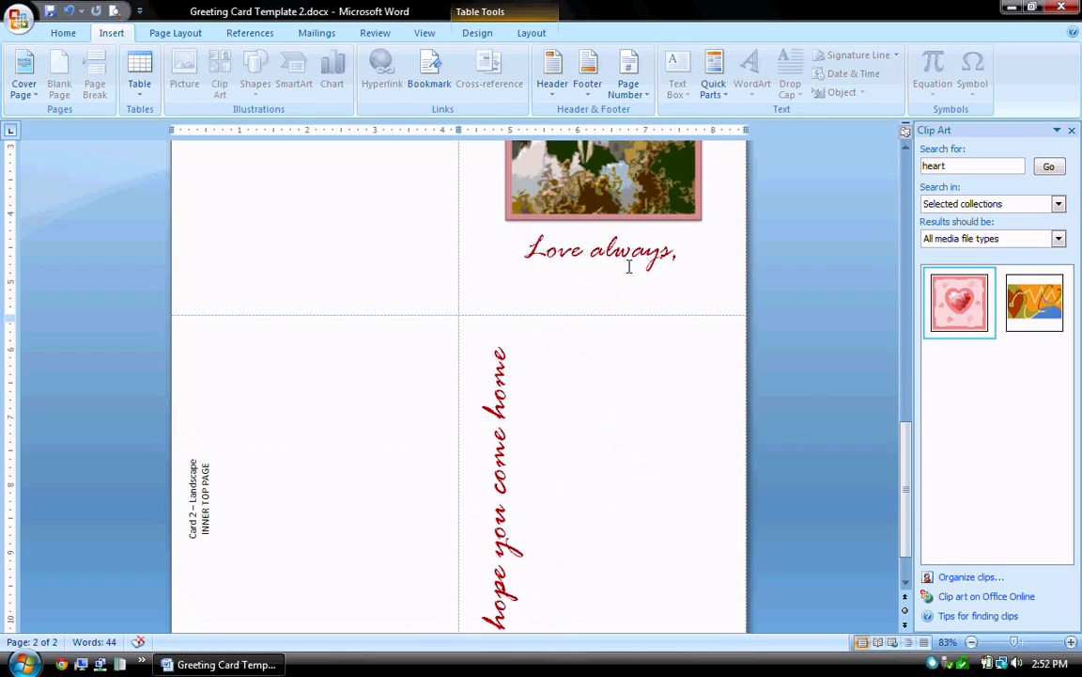
click(705, 266)
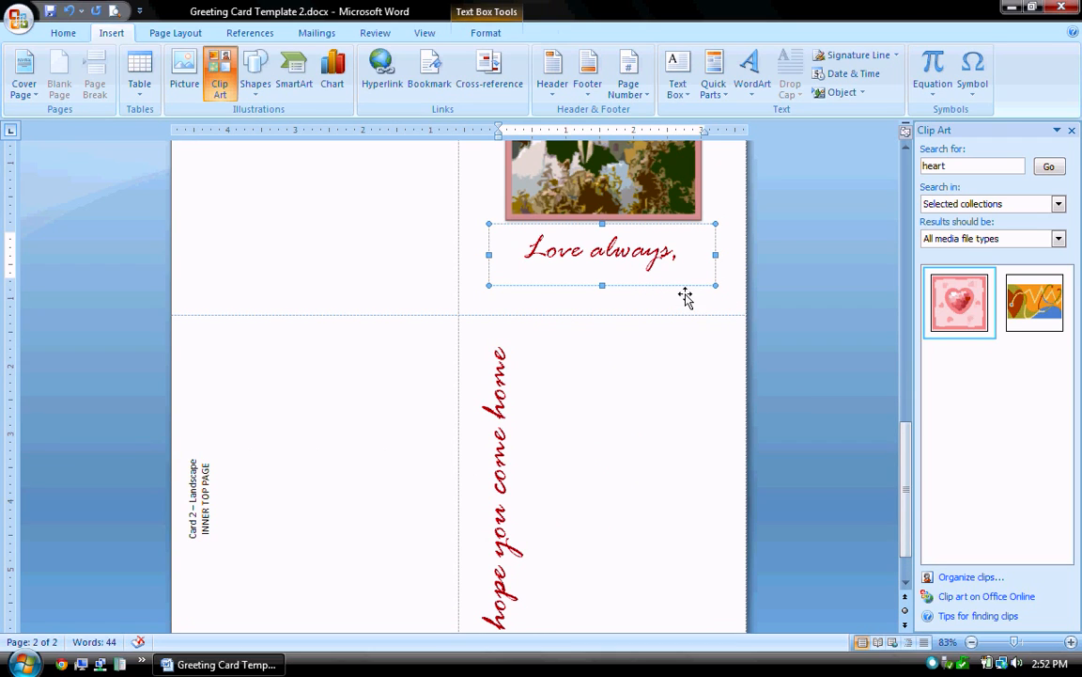
click(685, 294)
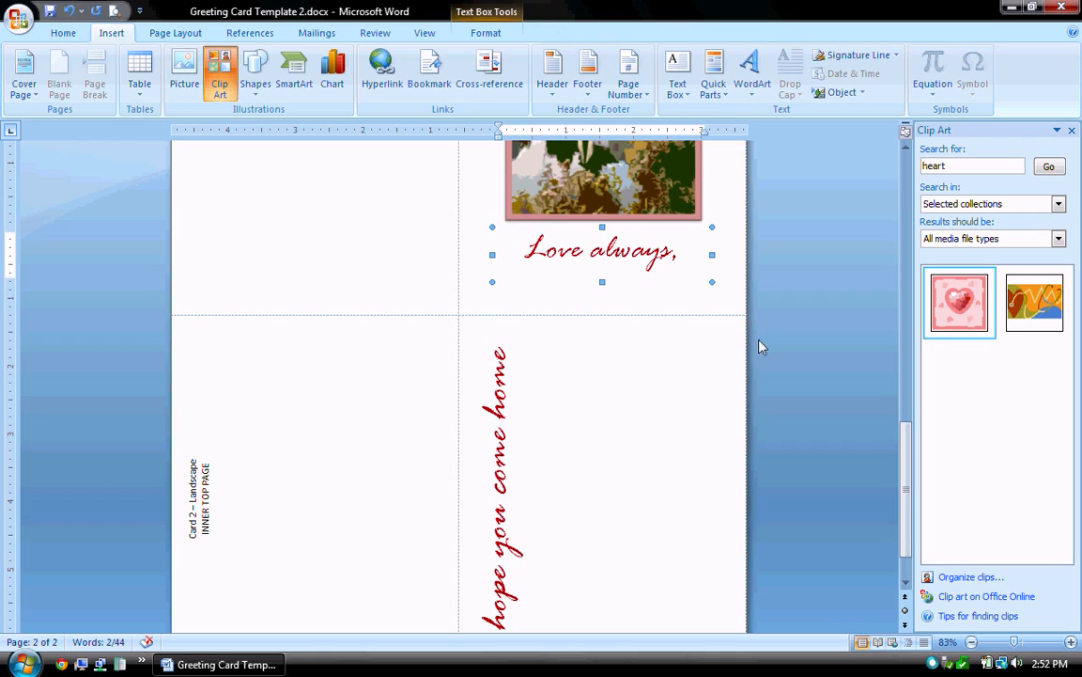
scroll(759, 380, down, 2)
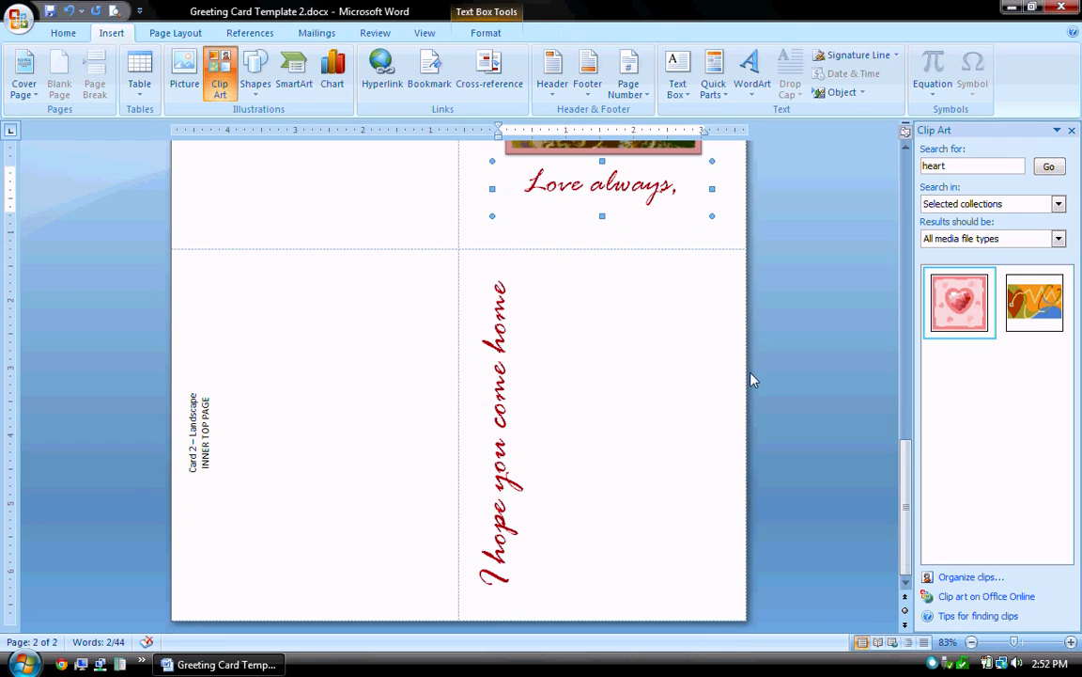
click(694, 403)
key(ctrl+v)
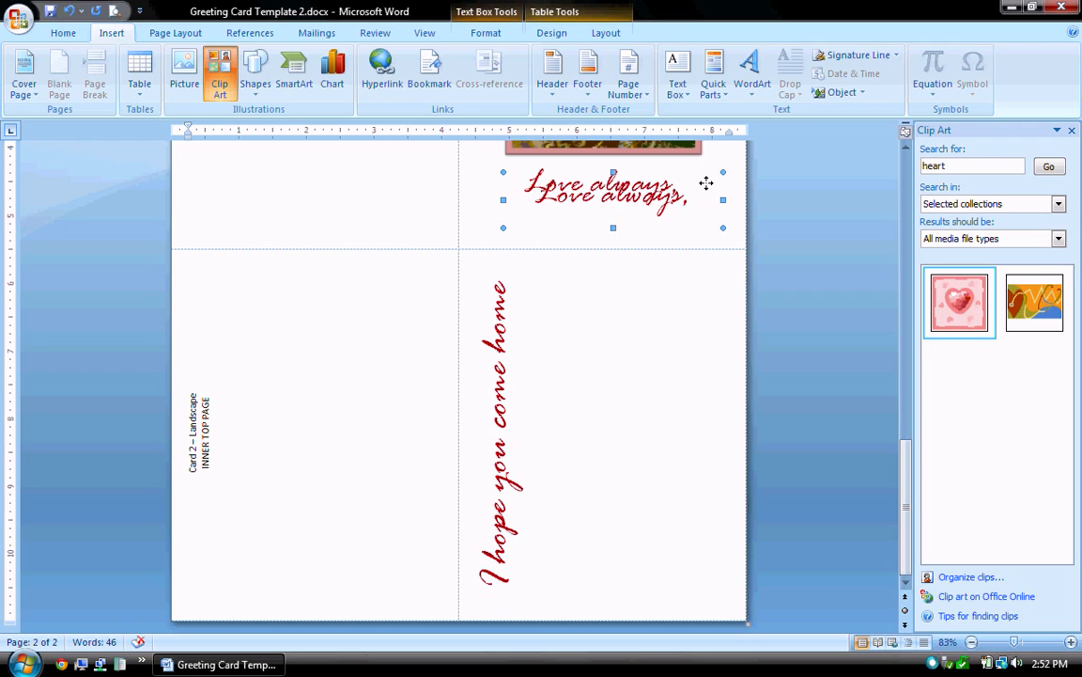
drag(707, 183, 722, 414)
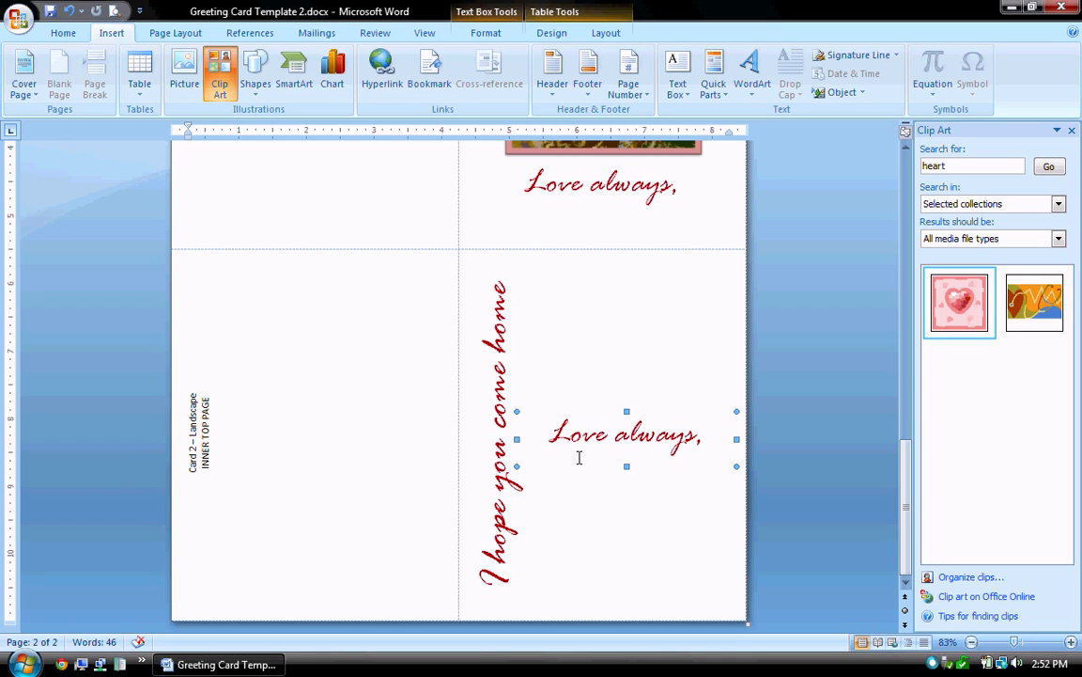
- Turn the copied "Love always," text in the landscape card's inner bottom page so it reads vertically, from bottom to top
click(629, 456)
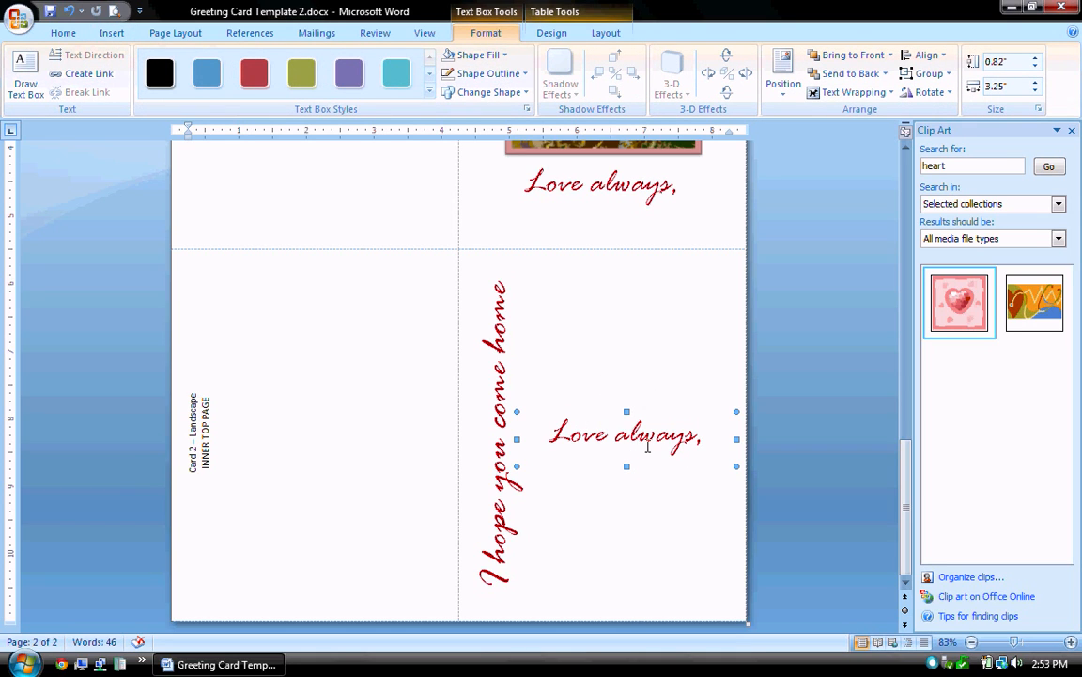
click(643, 439)
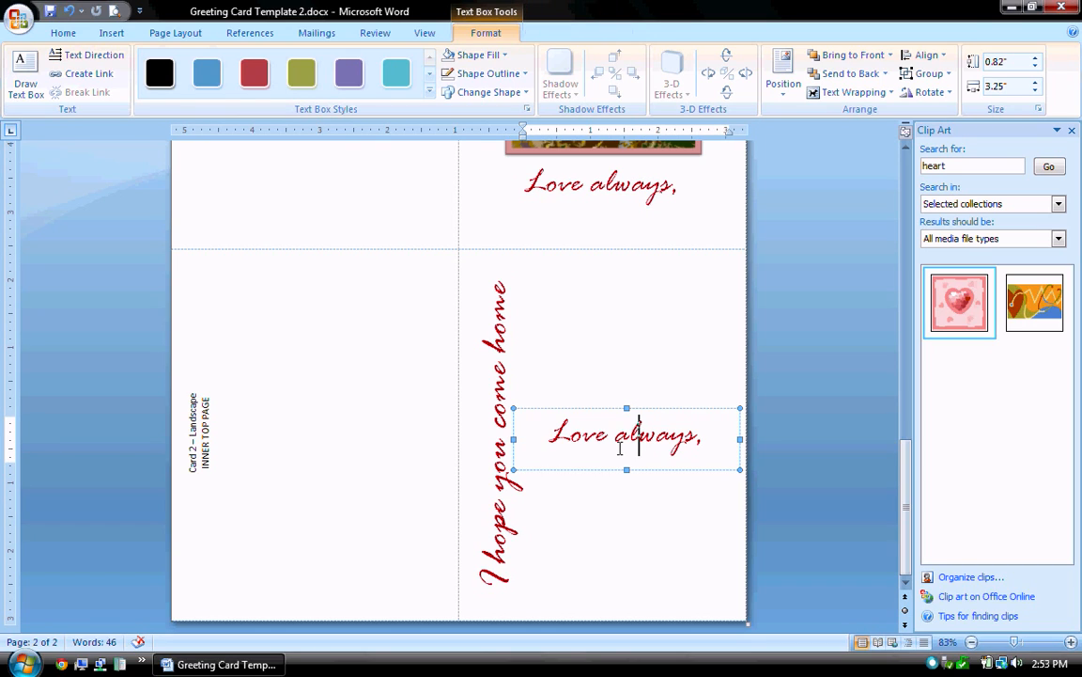
triple_click(619, 450)
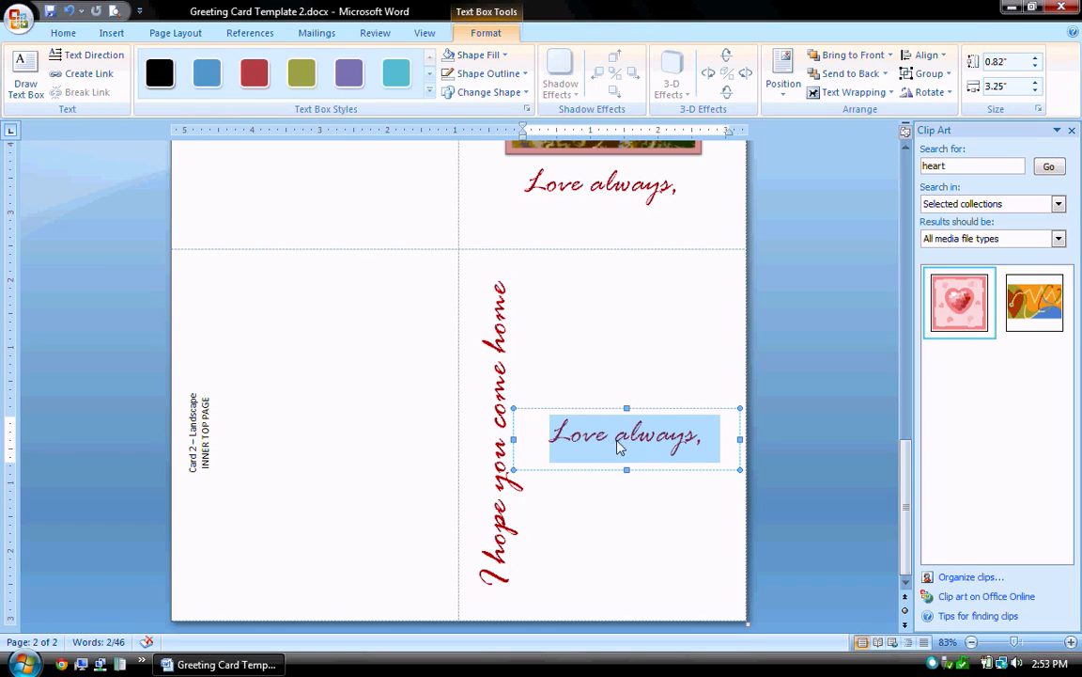
click(84, 59)
click(85, 58)
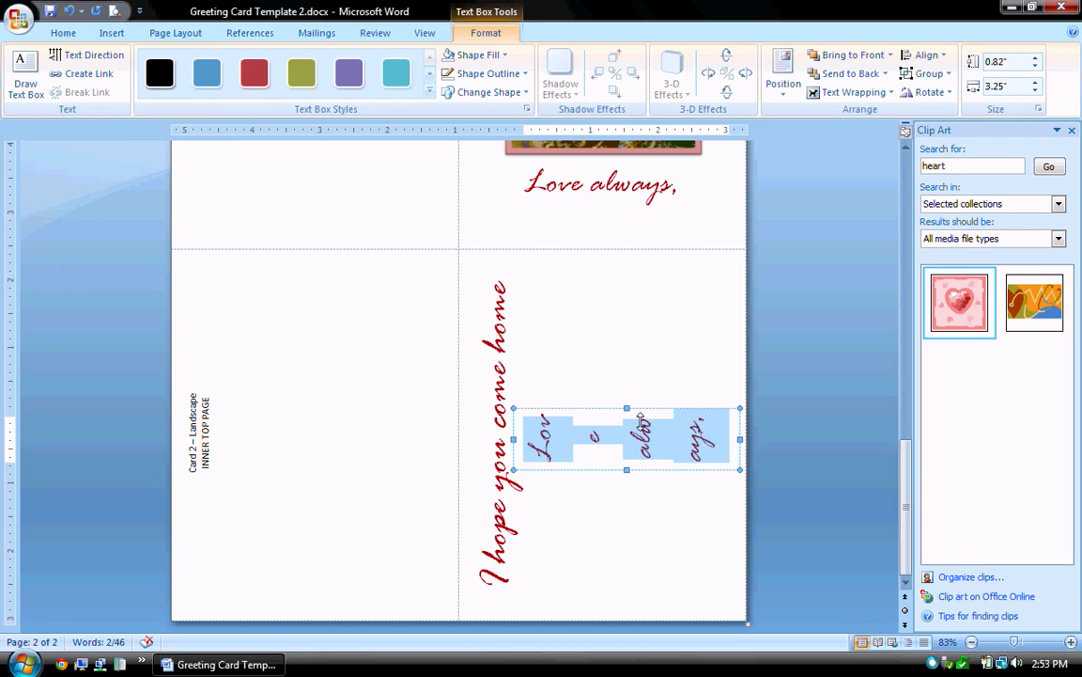
- Resize the vertical "Love always," text box to about 5.11" high by 0.85" wide and move it to the cell's outer edge
drag(628, 410, 631, 270)
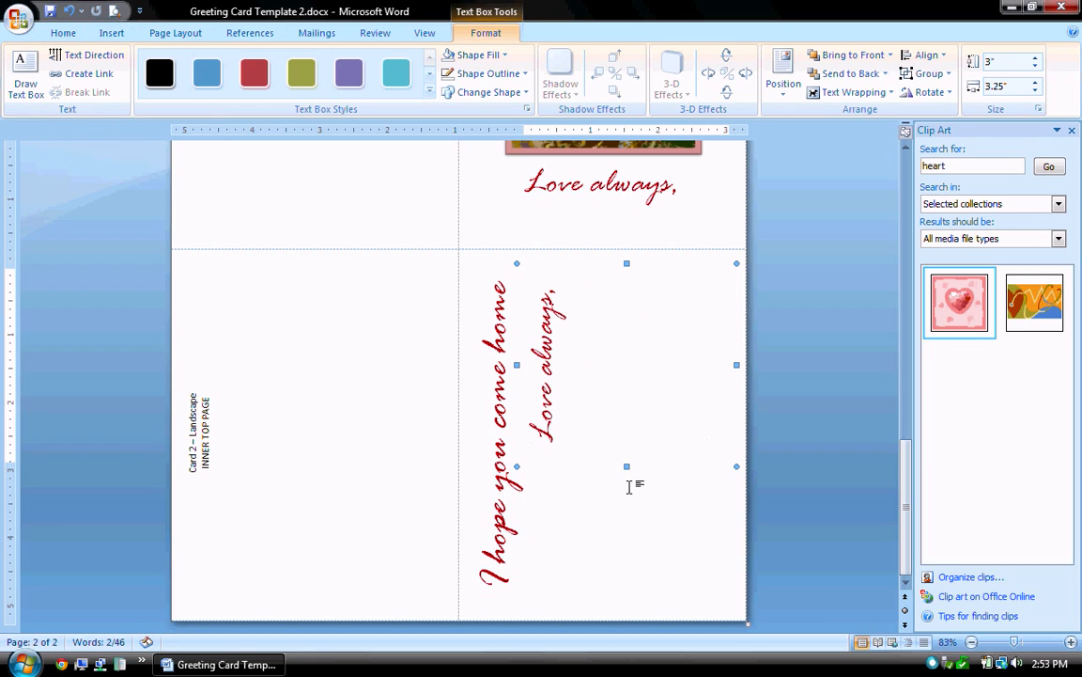
drag(635, 480, 646, 613)
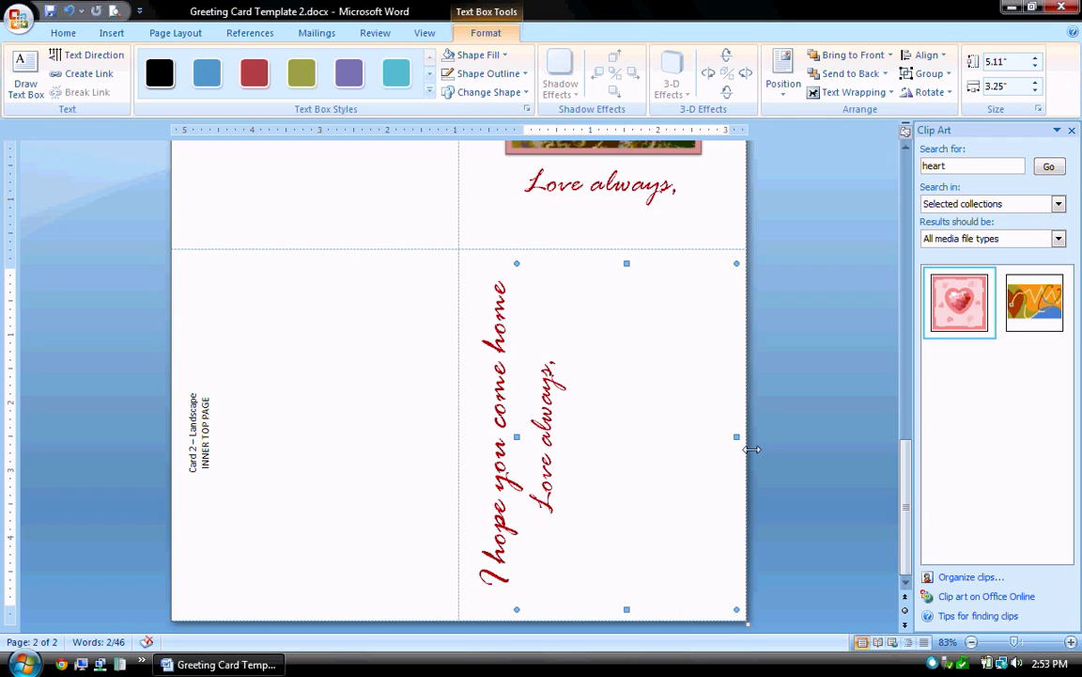
drag(747, 444, 586, 448)
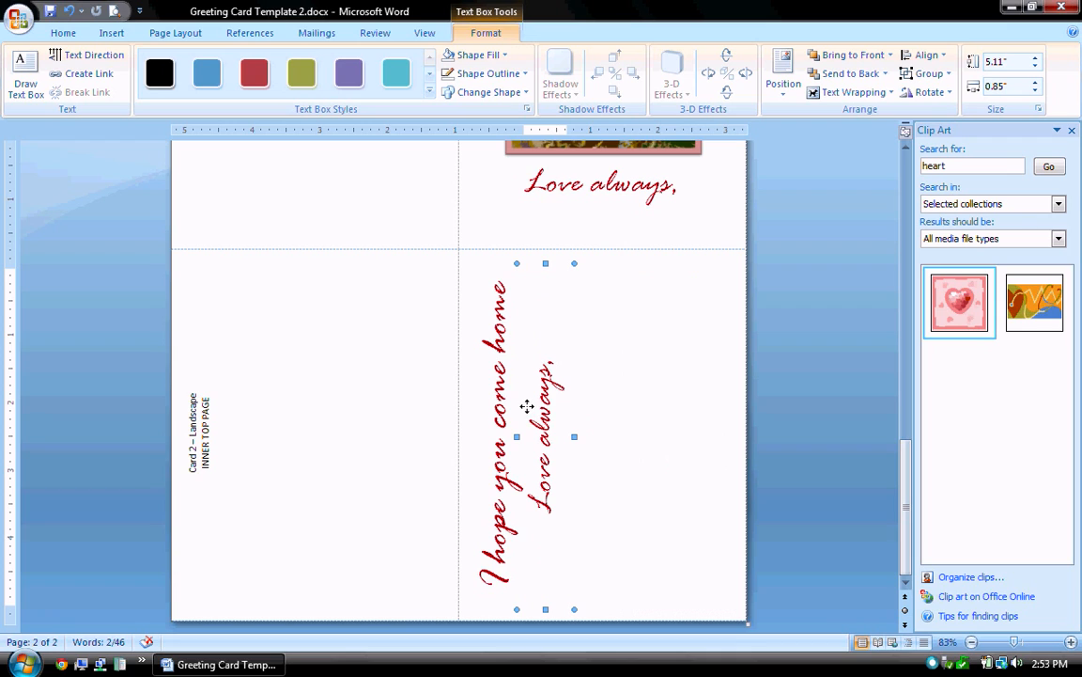
drag(527, 406, 689, 413)
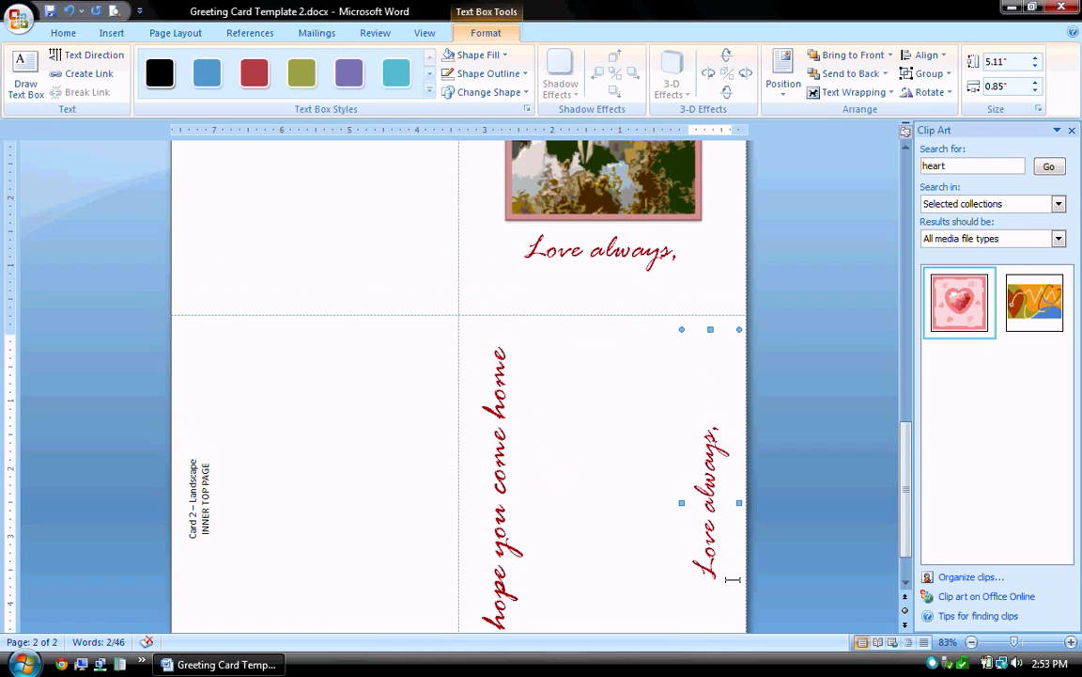
- Search the clip art for "house" and insert the picture of the white house by the water into the landscape card's inner bottom page
click(495, 312)
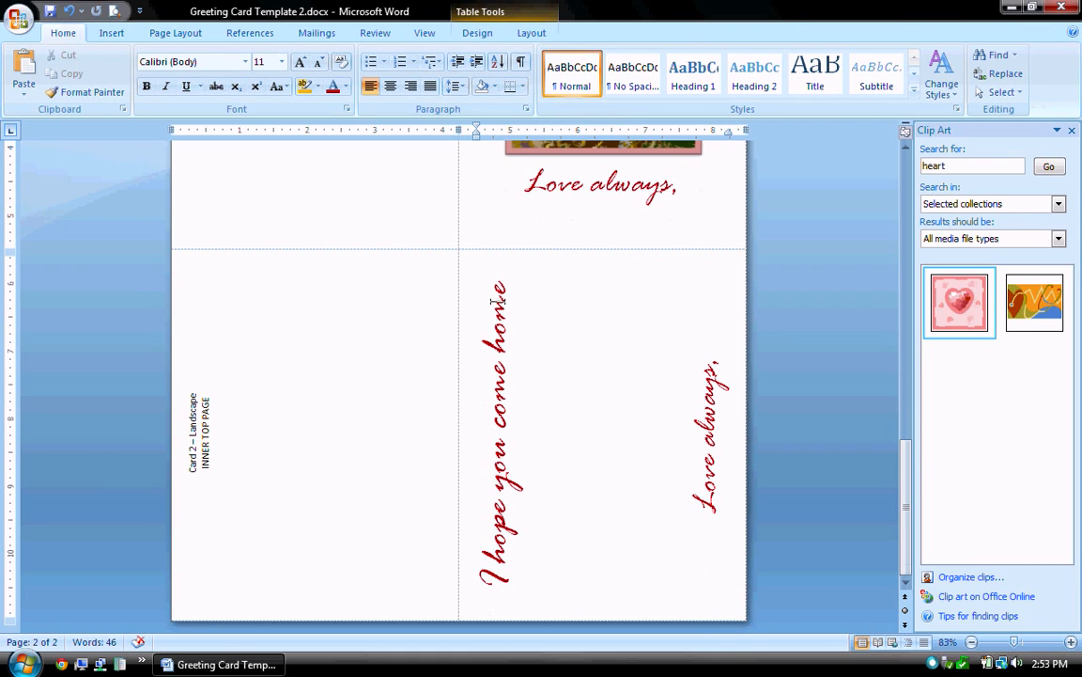
click(112, 35)
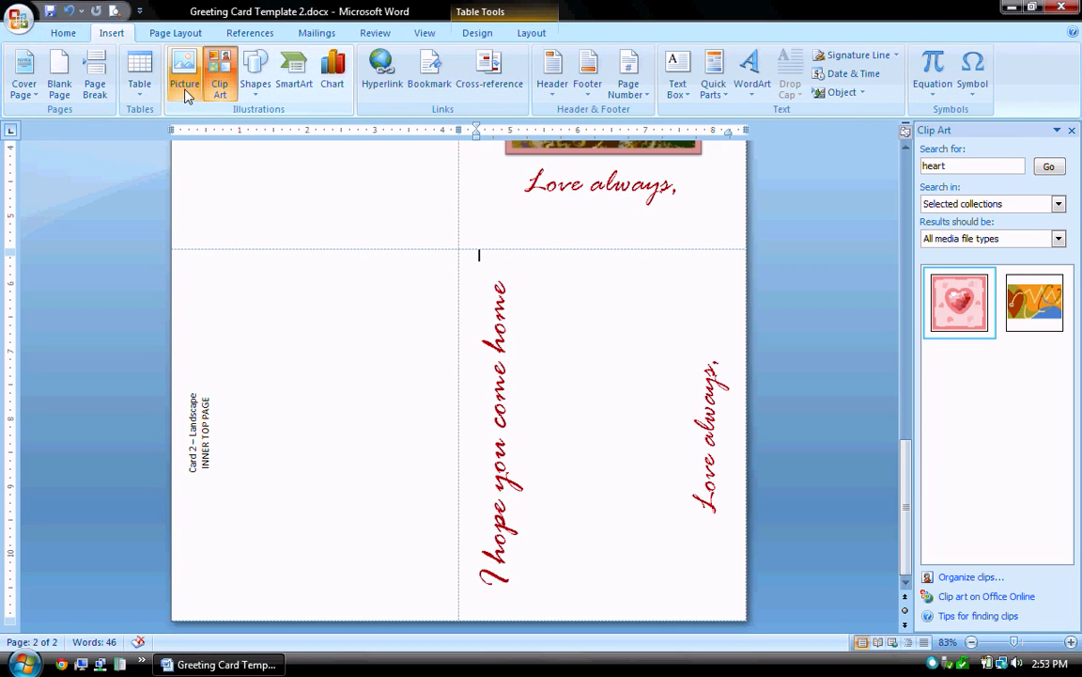
click(219, 83)
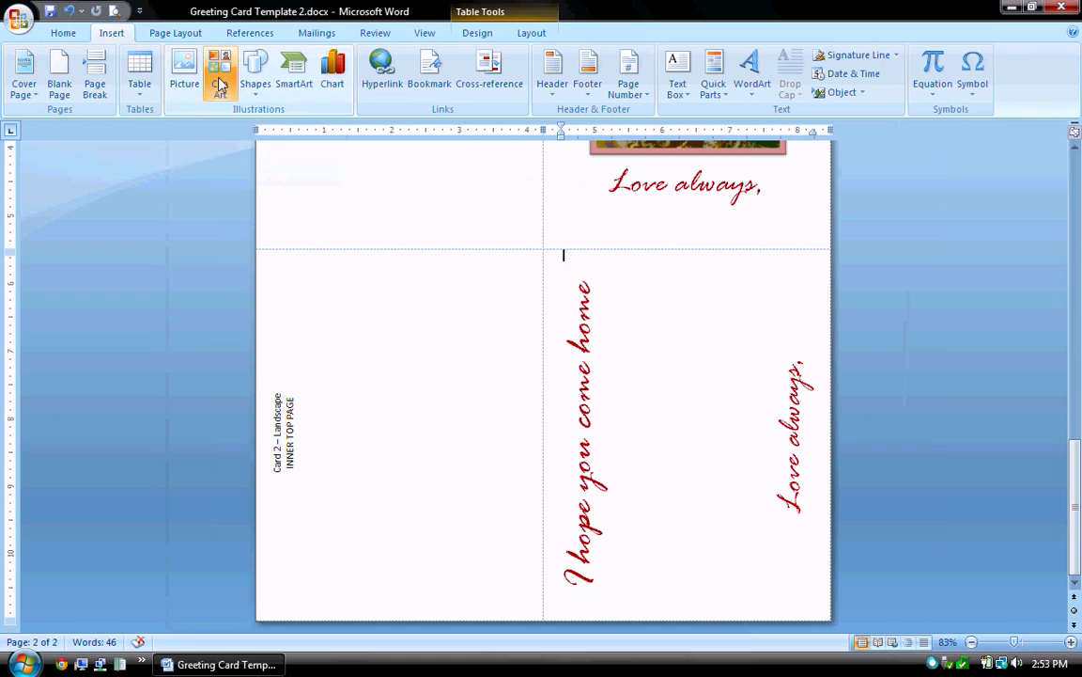
click(219, 82)
scroll(732, 393, up, 3)
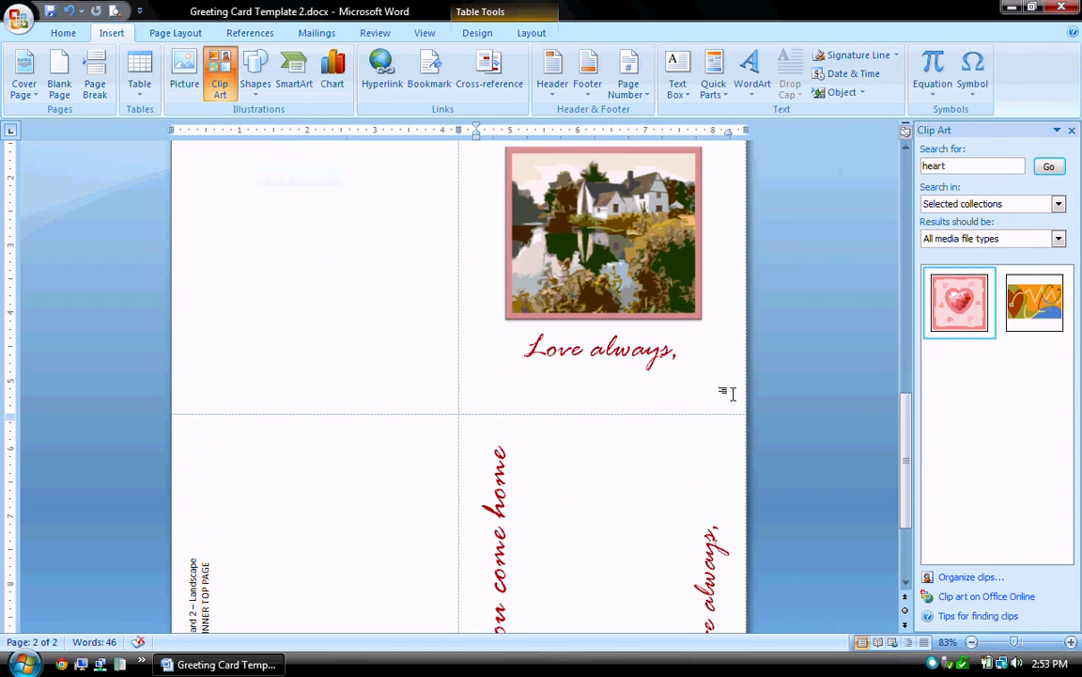
scroll(714, 193, down, 1)
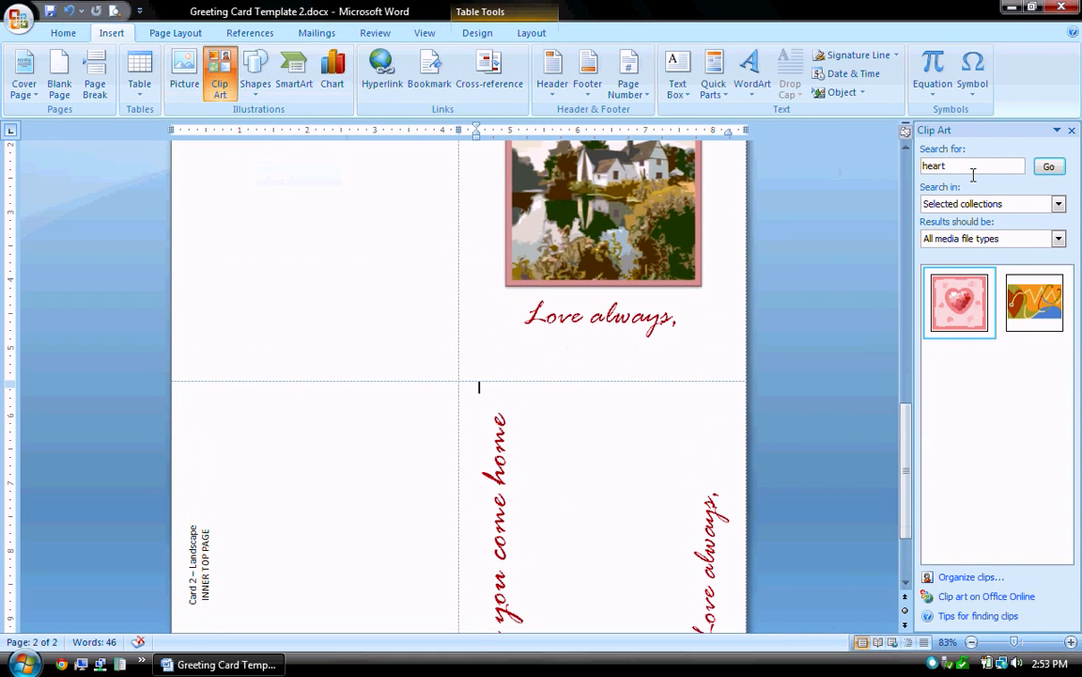
click(974, 175)
mouse_move(1025, 319)
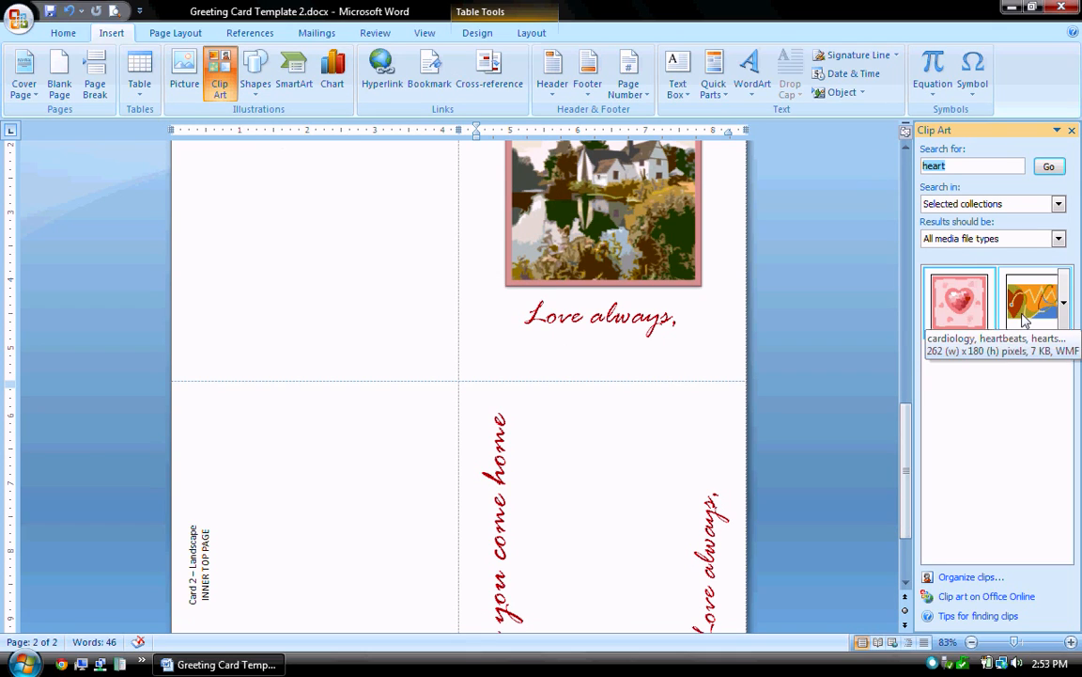
text(house)
key(Return)
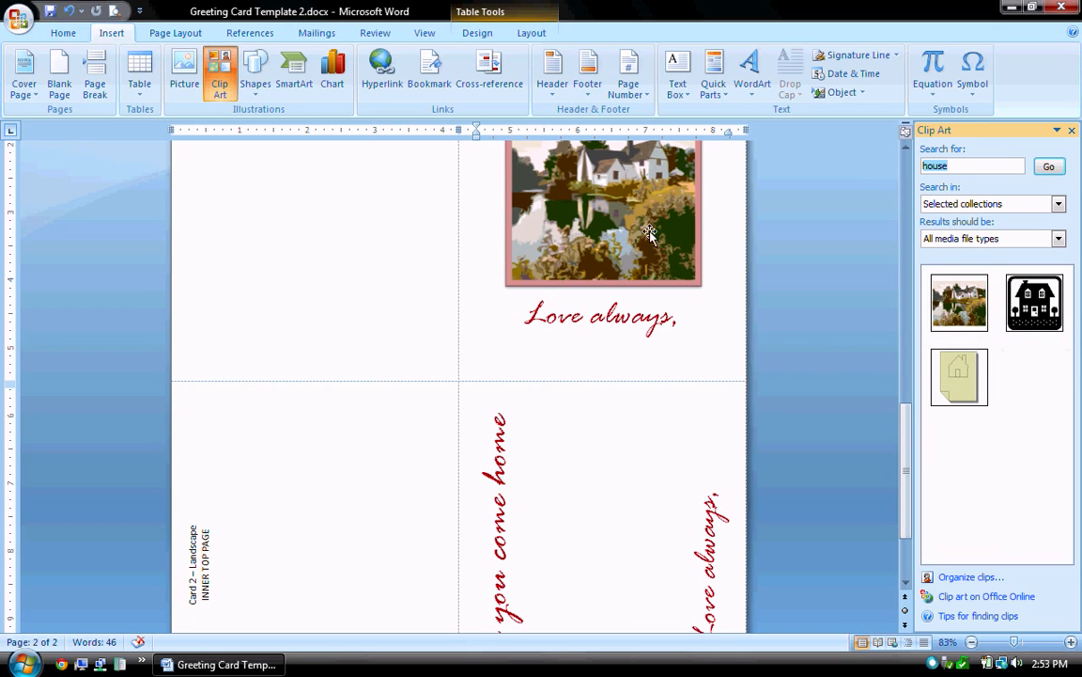
click(959, 305)
click(782, 411)
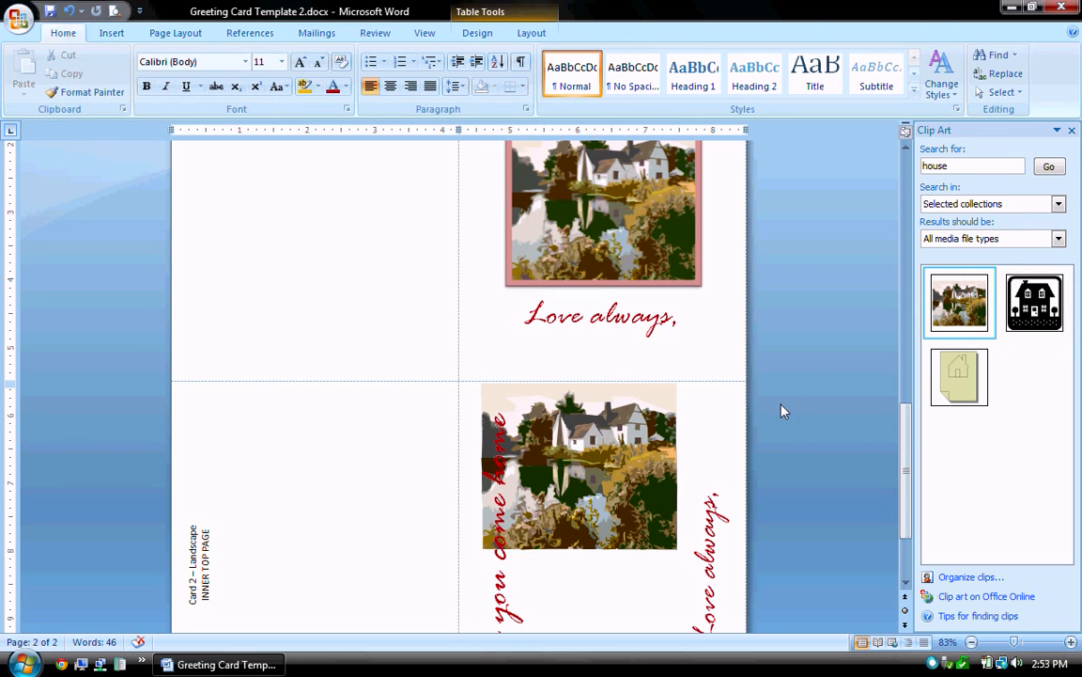
- Set the house picture's text wrapping to Through and move it between the two vertical messages
scroll(784, 412, down, 3)
drag(522, 320, 542, 277)
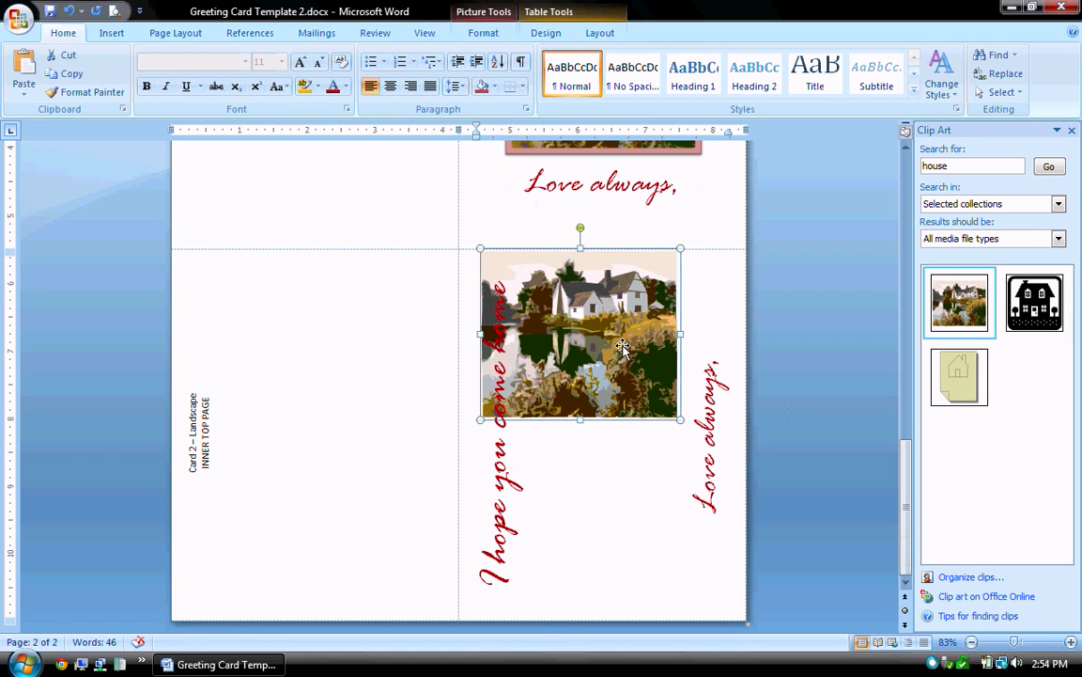
right_click(621, 348)
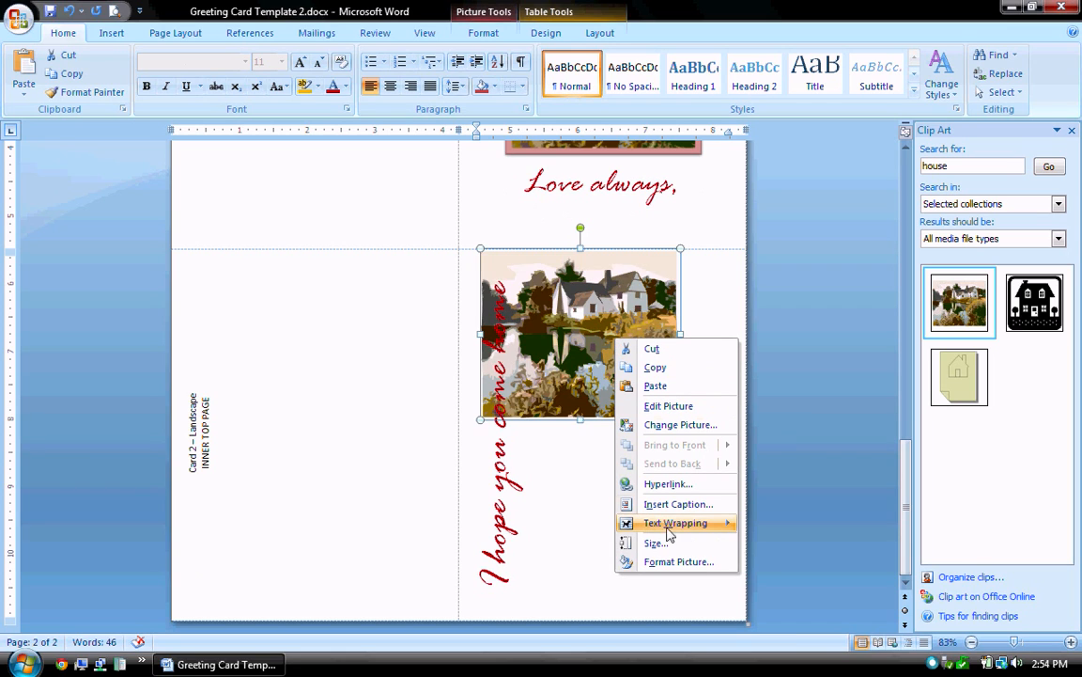
mouse_move(694, 525)
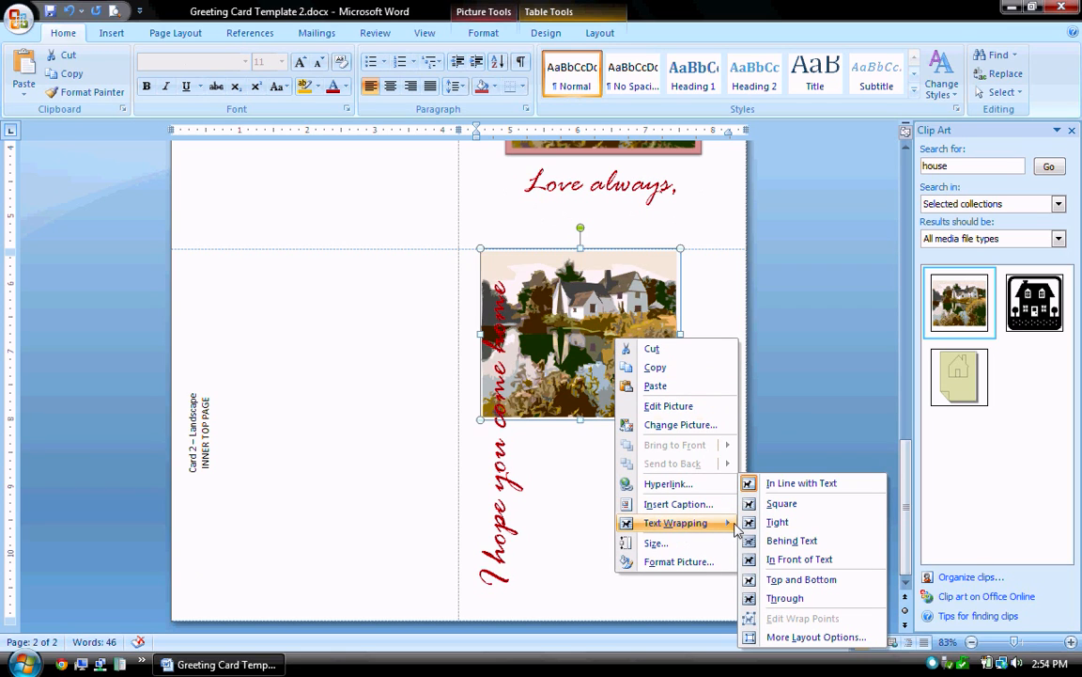
click(784, 599)
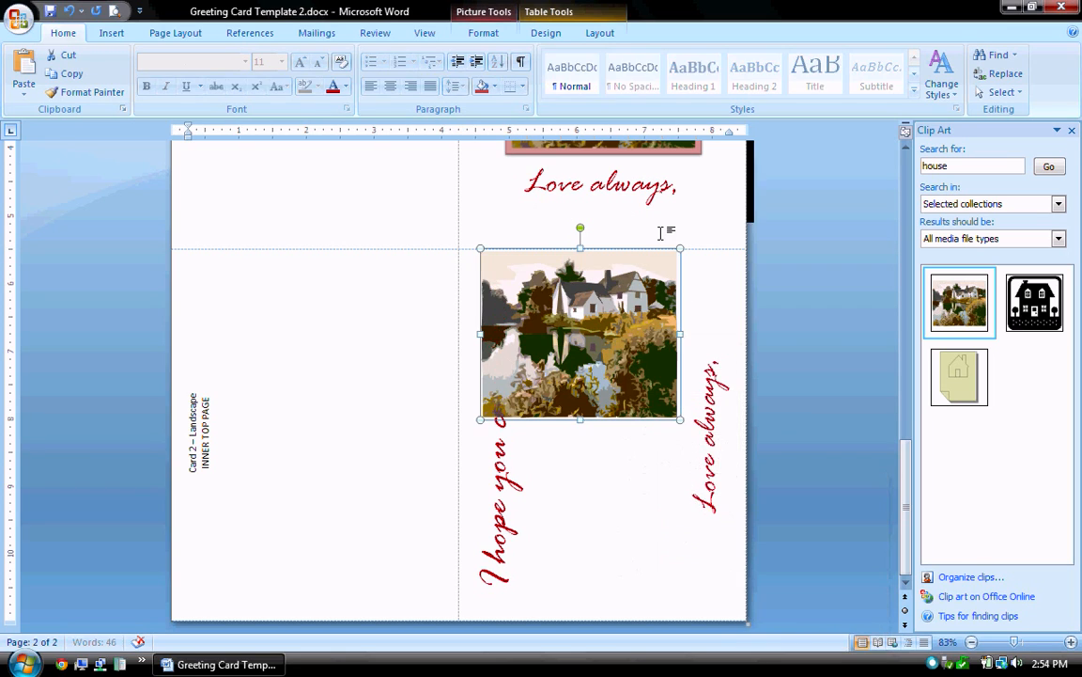
drag(624, 338, 654, 438)
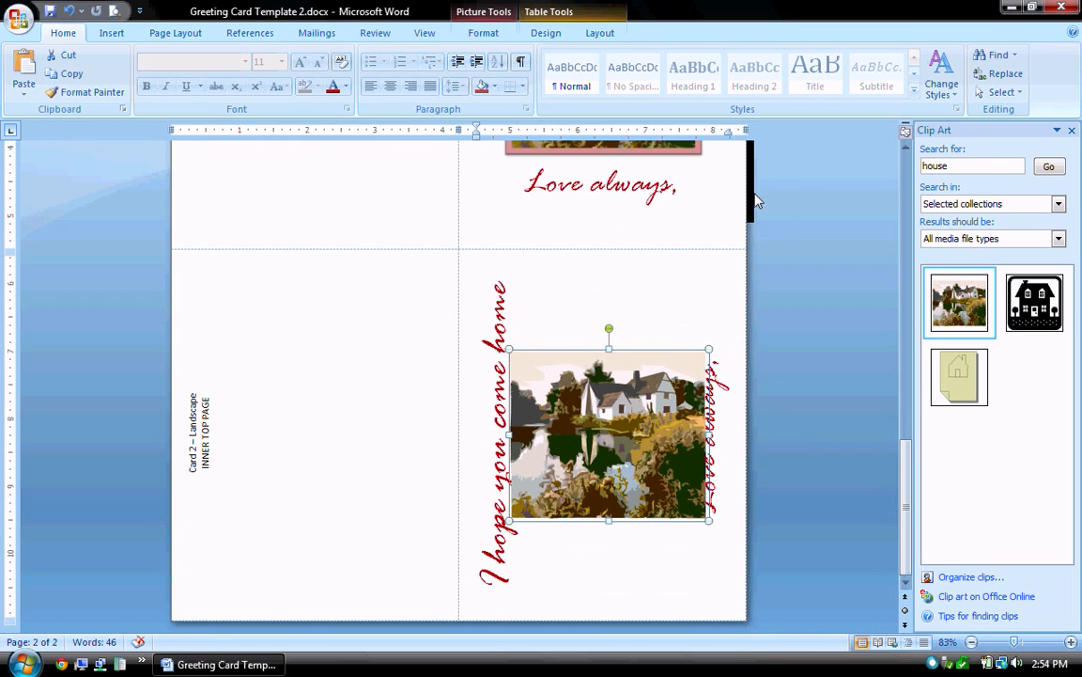
click(733, 249)
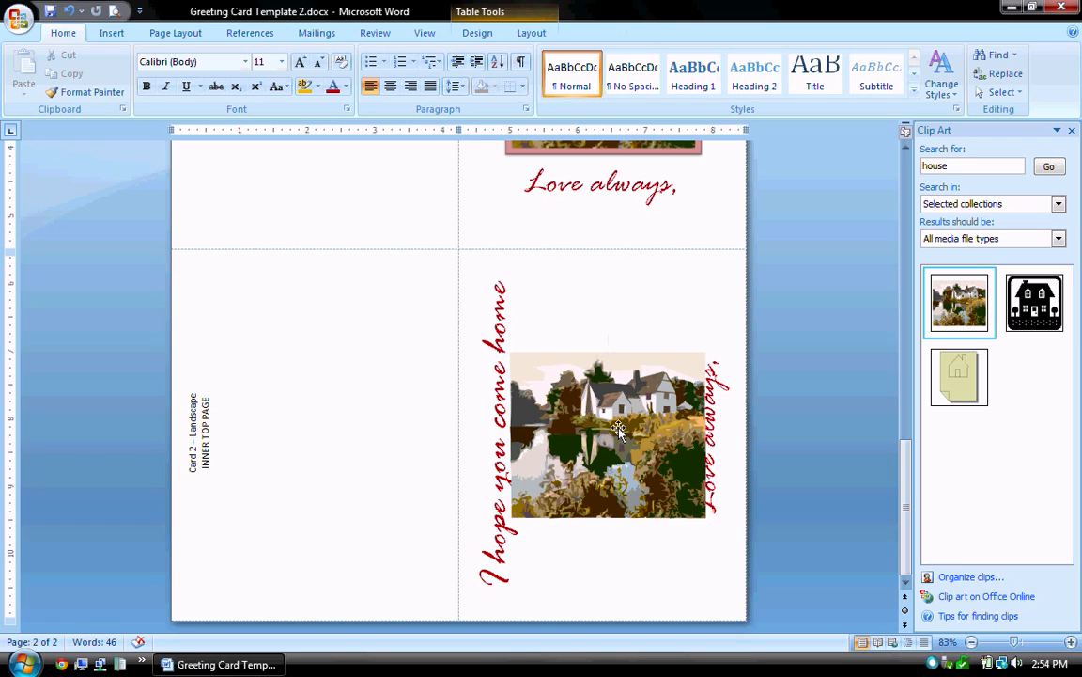
- Rotate the house picture 90 degrees counter-clockwise and shrink it to about 2.16" by 2.53" so it fits between the vertical messages
click(621, 432)
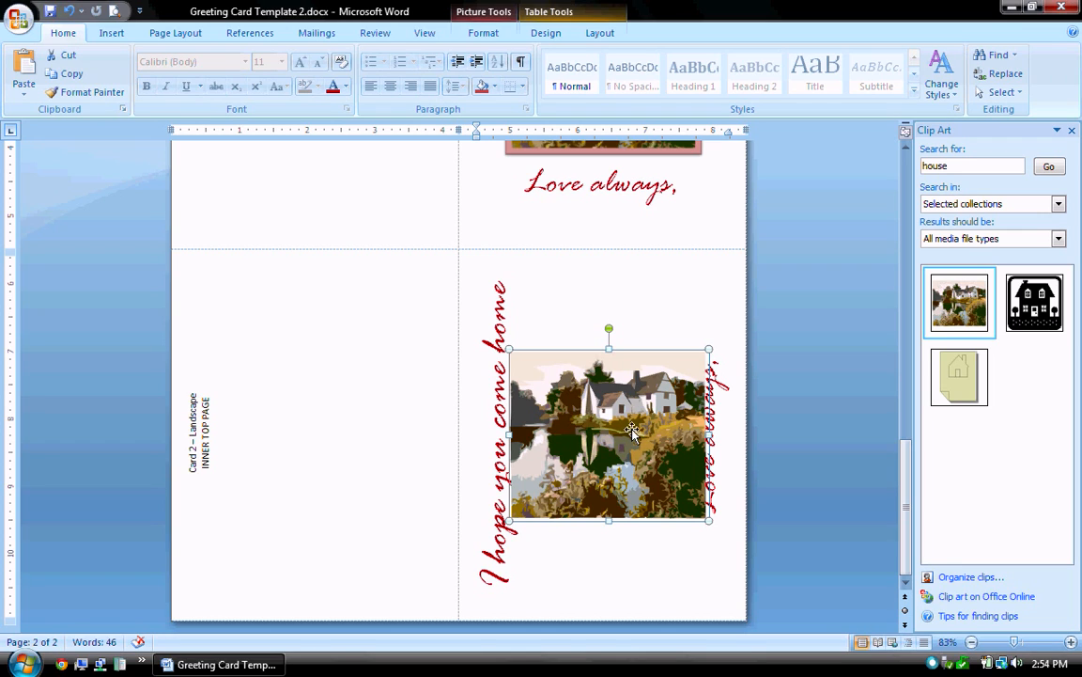
click(639, 334)
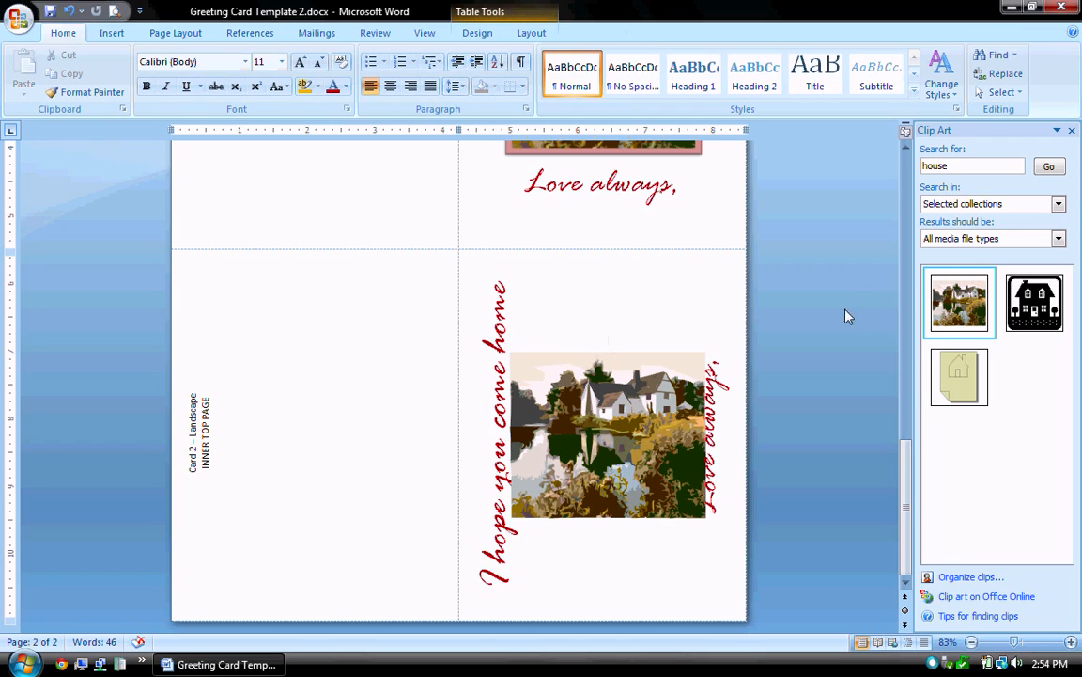
click(671, 389)
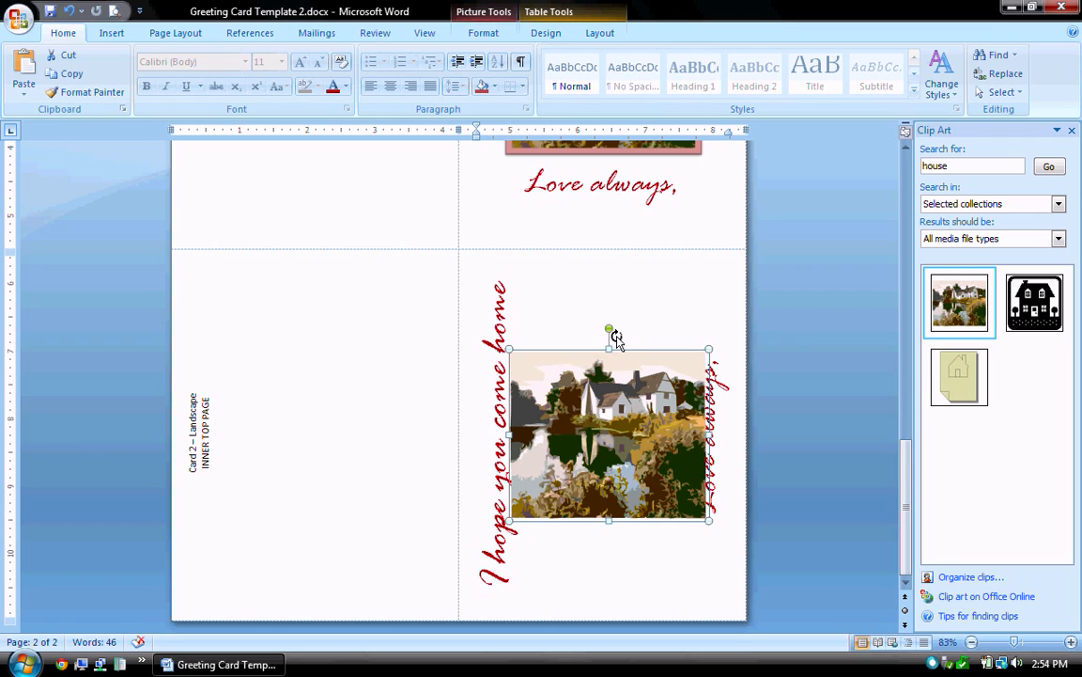
drag(615, 337, 472, 434)
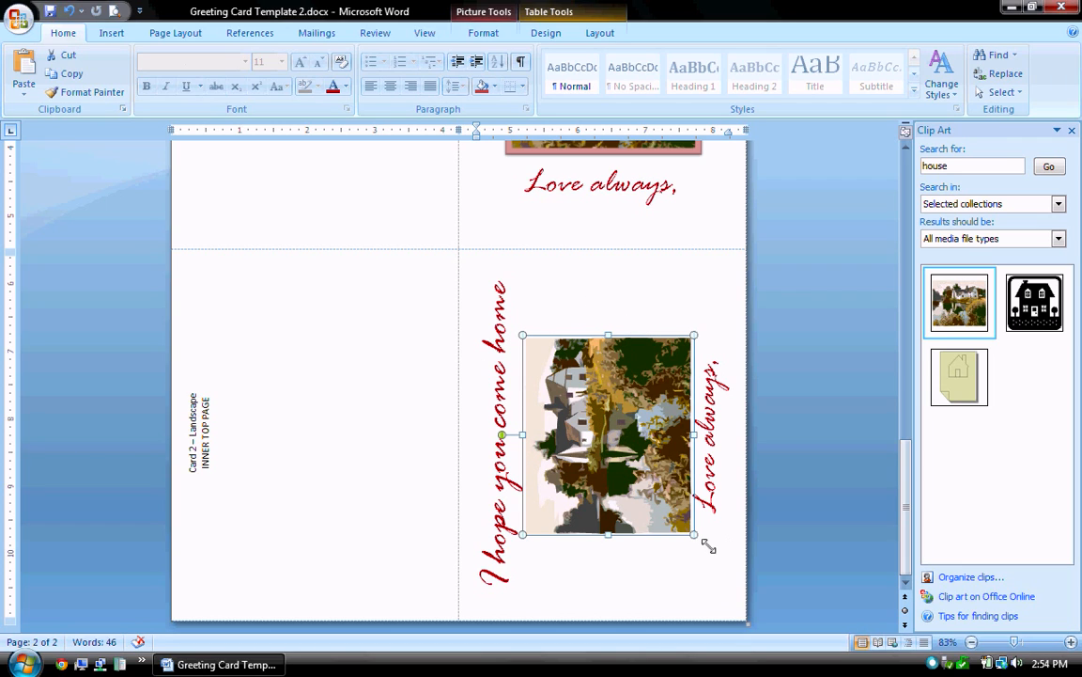
drag(705, 545, 692, 521)
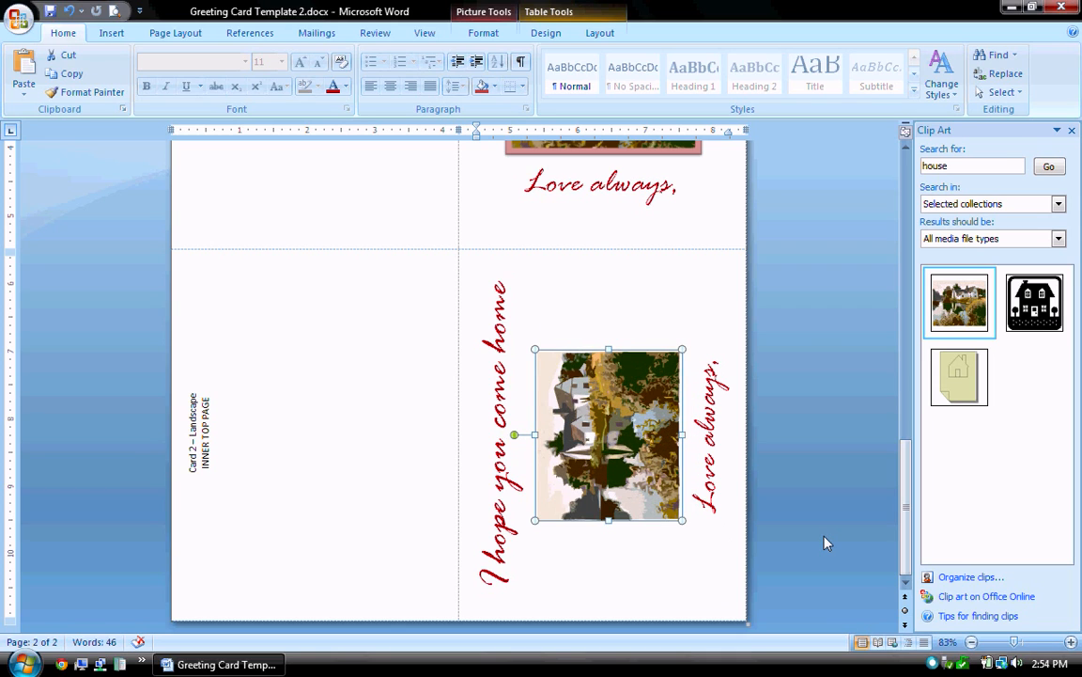
click(771, 459)
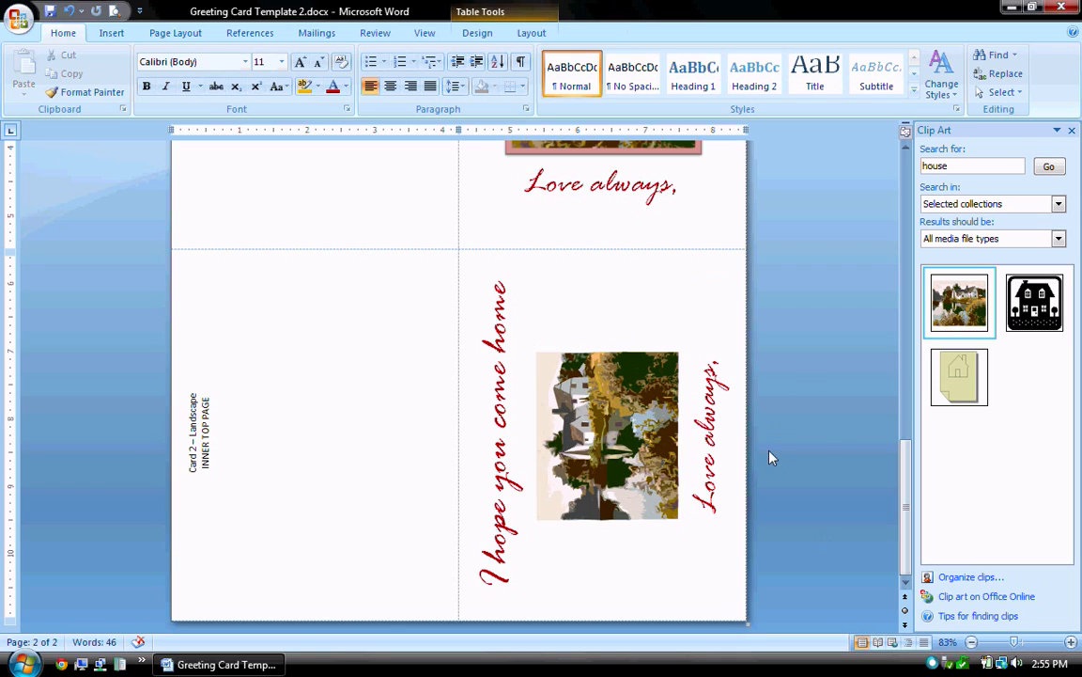
- Apply the compound black frame picture style, with a thick outer and thin inner line, to the rotated house picture
drag(909, 532, 912, 451)
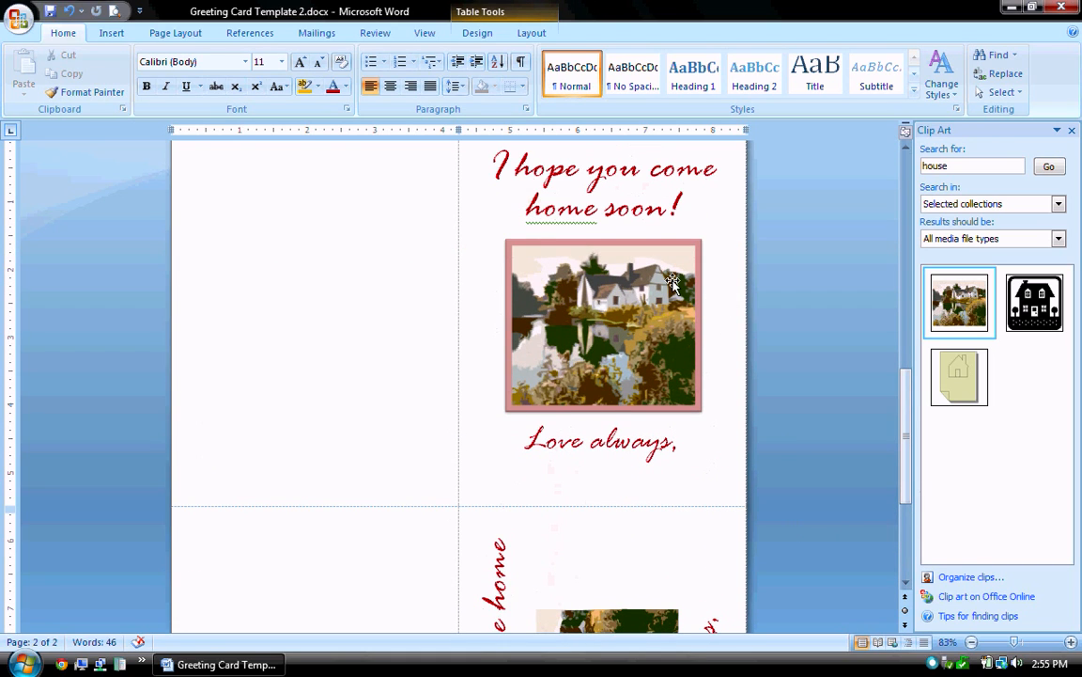
scroll(836, 436, down, 5)
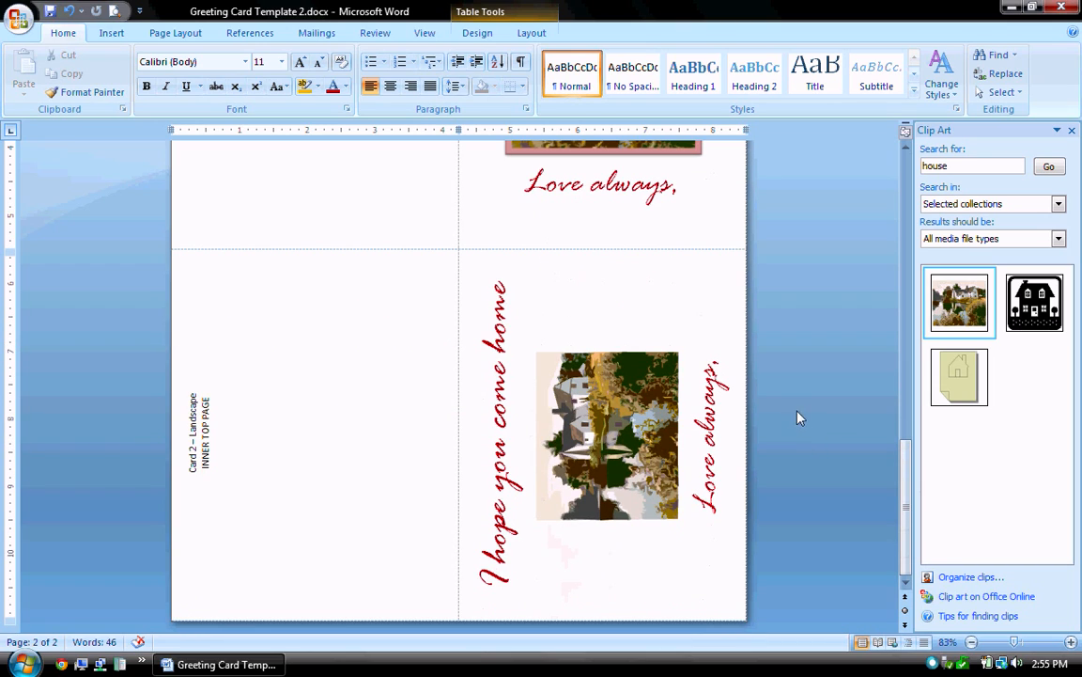
click(615, 417)
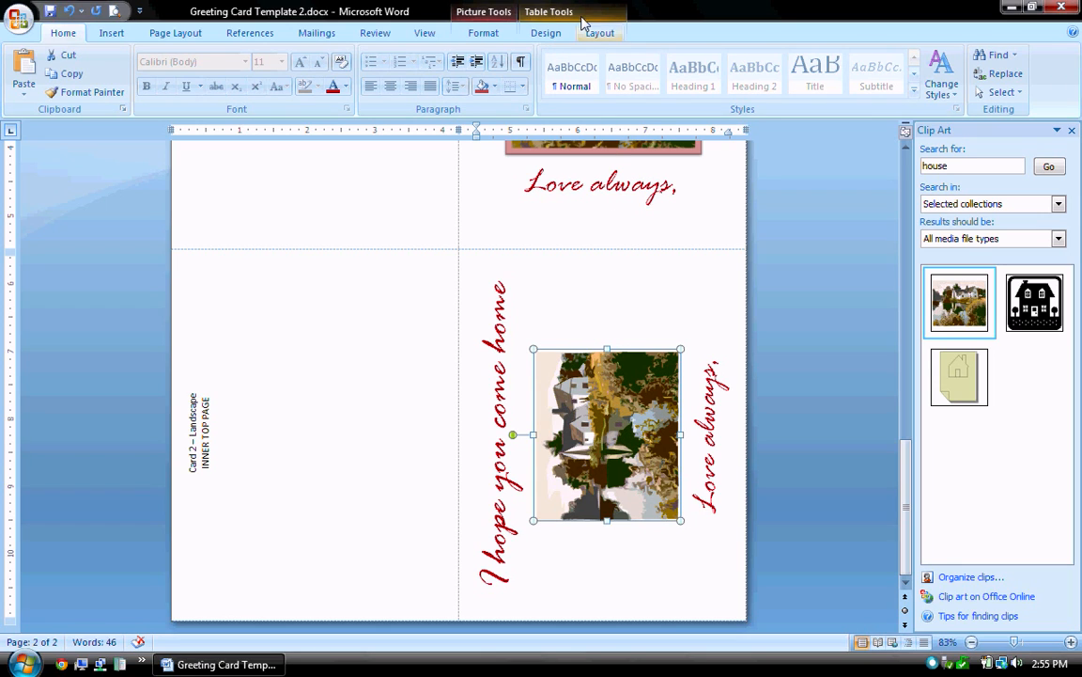
click(483, 34)
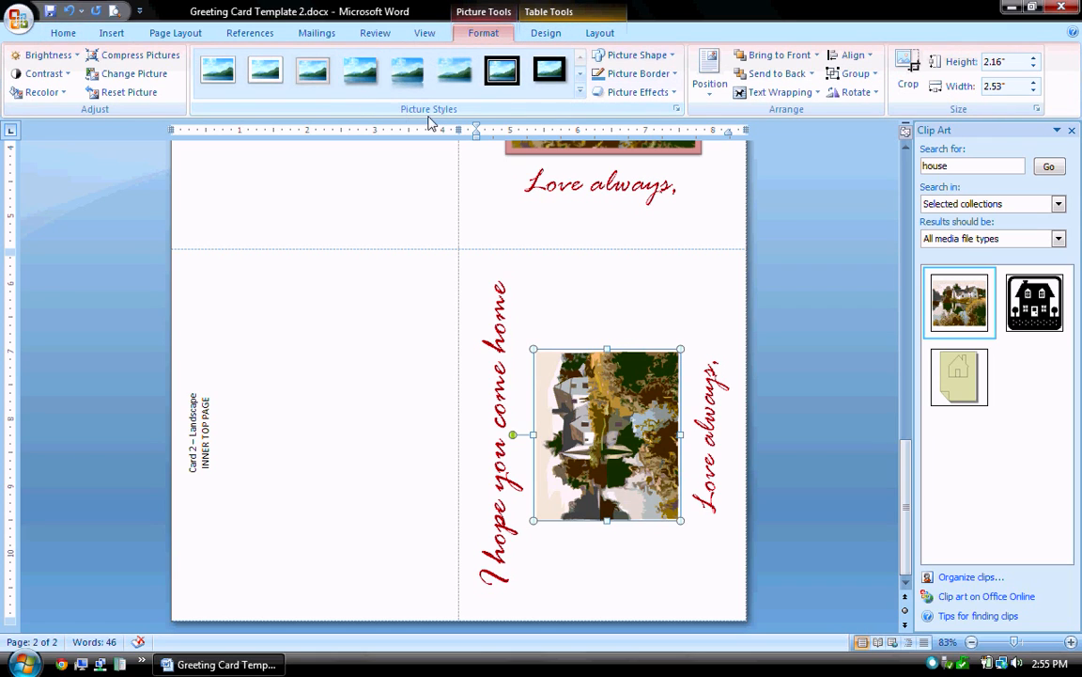
click(582, 94)
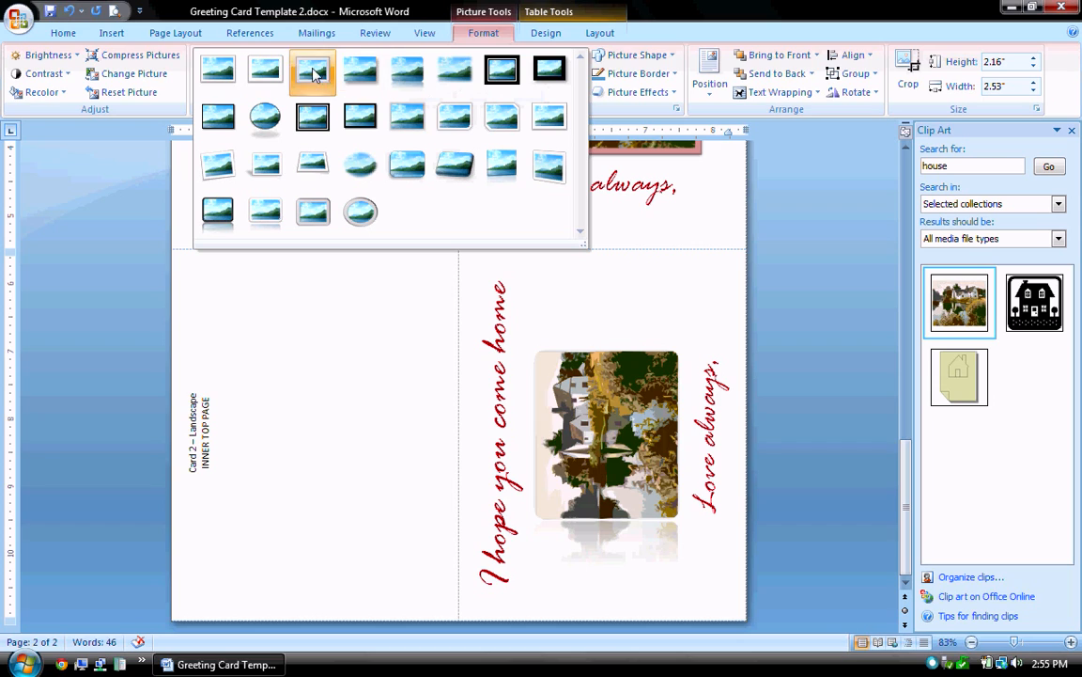
click(316, 122)
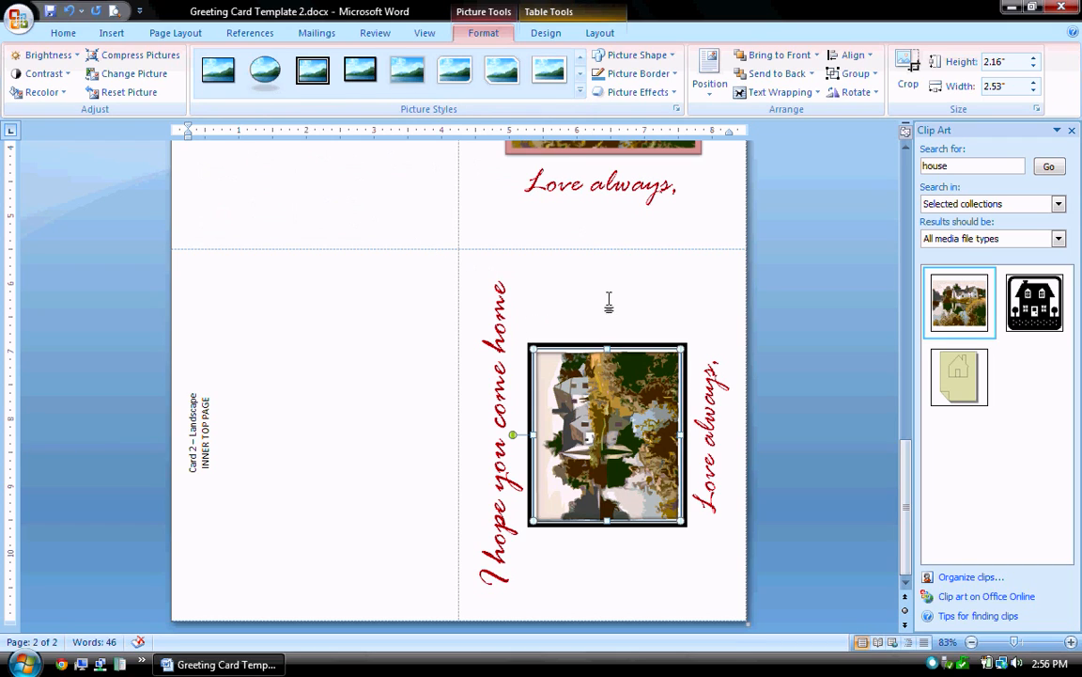
- Change the border color of the rotated house picture to the standard dark red
click(676, 75)
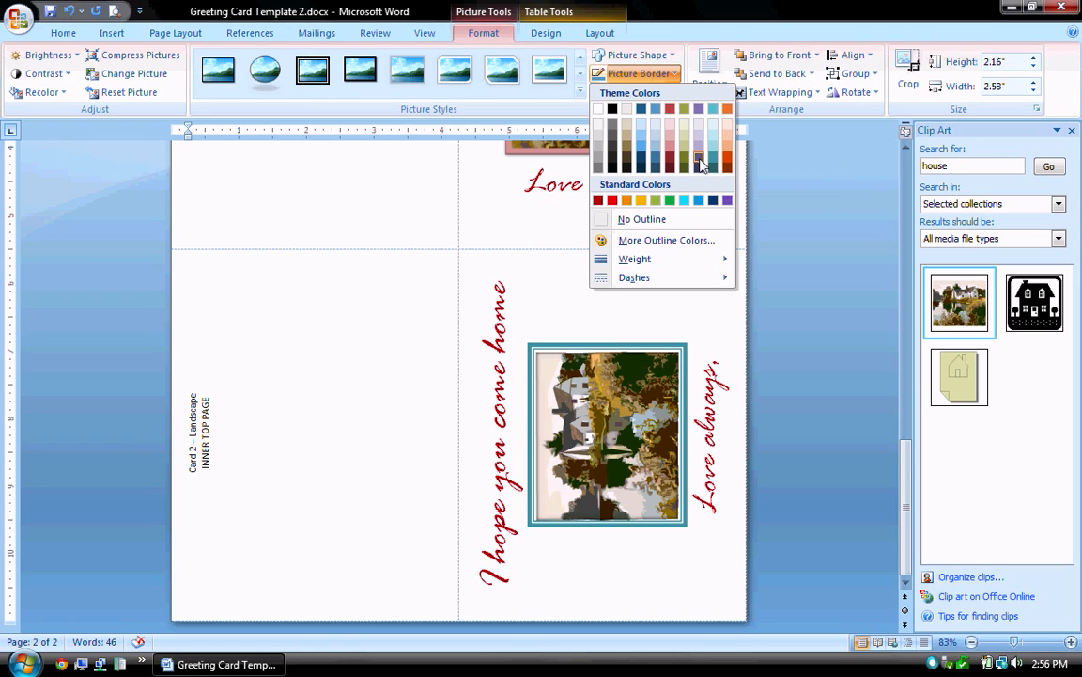
click(598, 201)
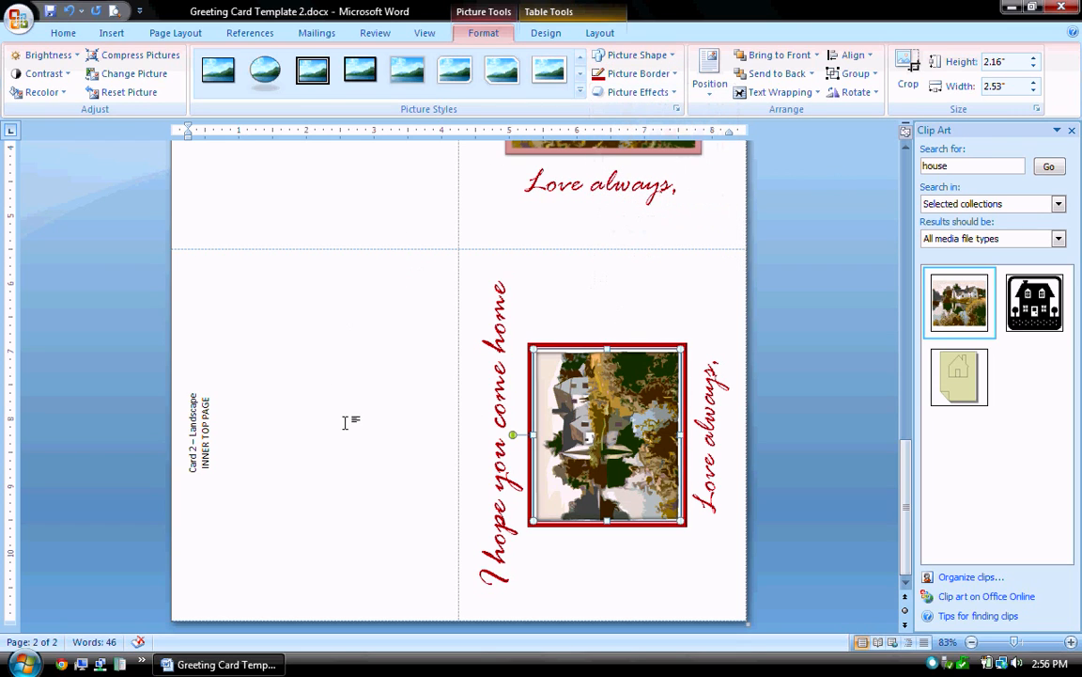
click(310, 383)
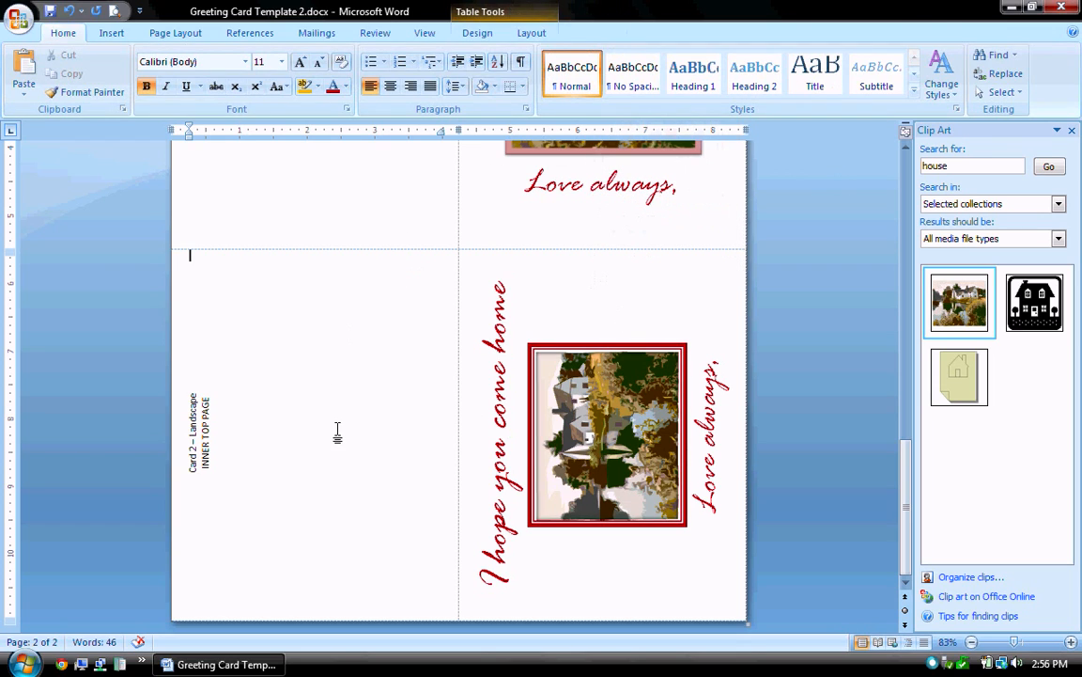
- Delete the vertical "Card 2 – Landscape INNER TOP PAGE" placeholder text box from the landscape card
click(213, 386)
drag(175, 449, 197, 393)
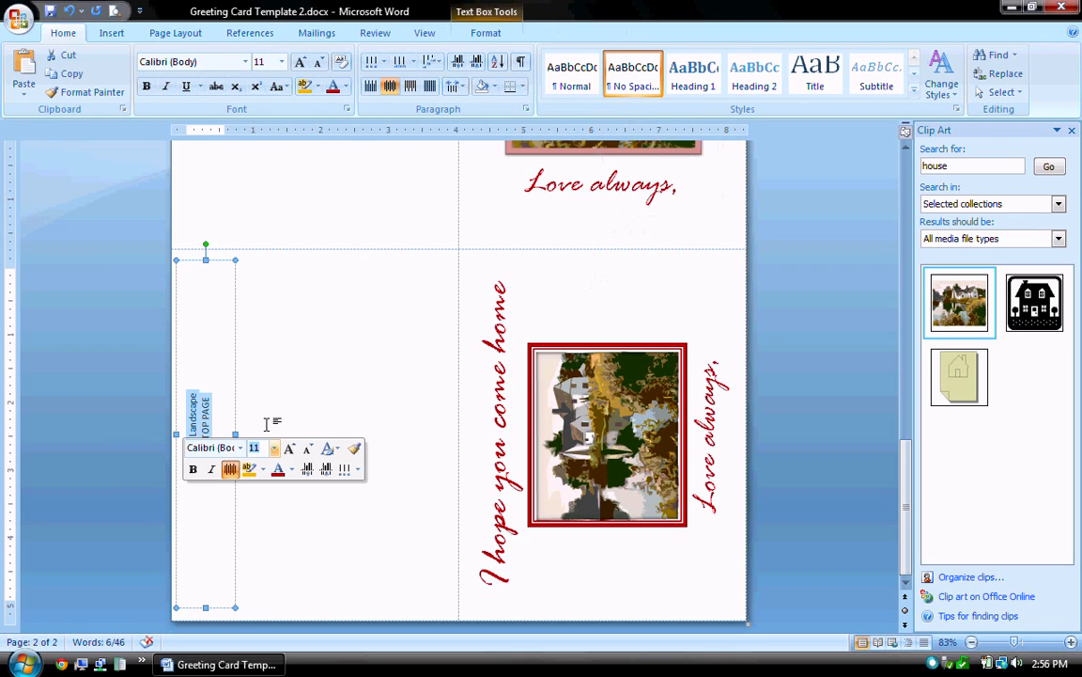
click(266, 424)
click(211, 385)
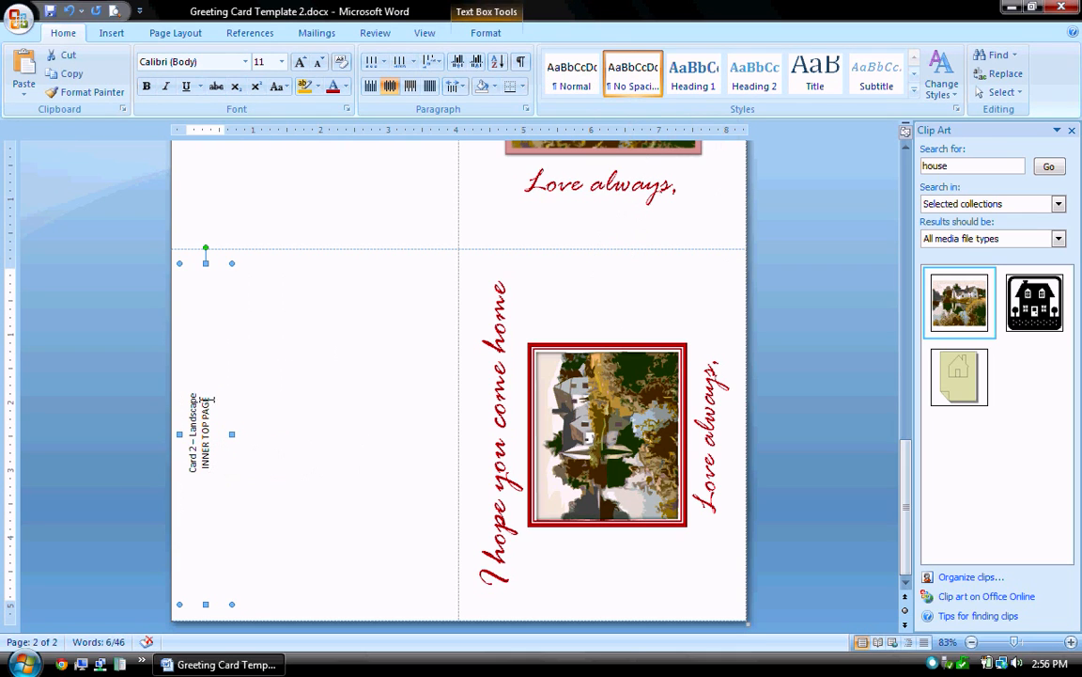
key(Delete)
- Zoom out to 43% to review the outside and inside pages of both cards side by side
scroll(220, 419, down, 1)
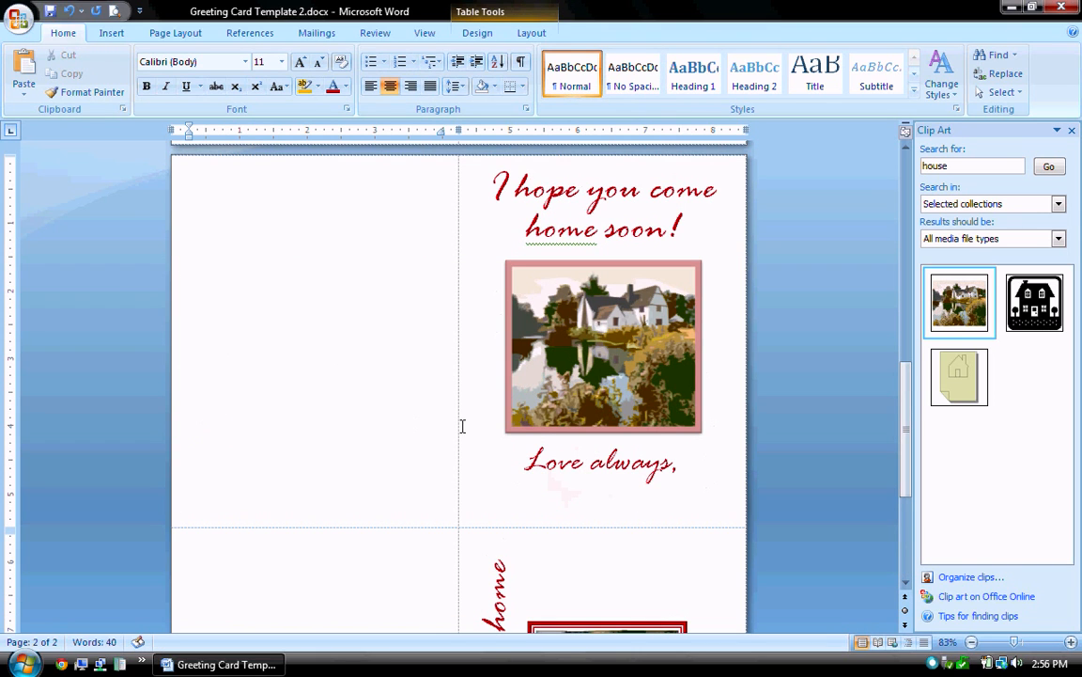
scroll(478, 425, down, 2)
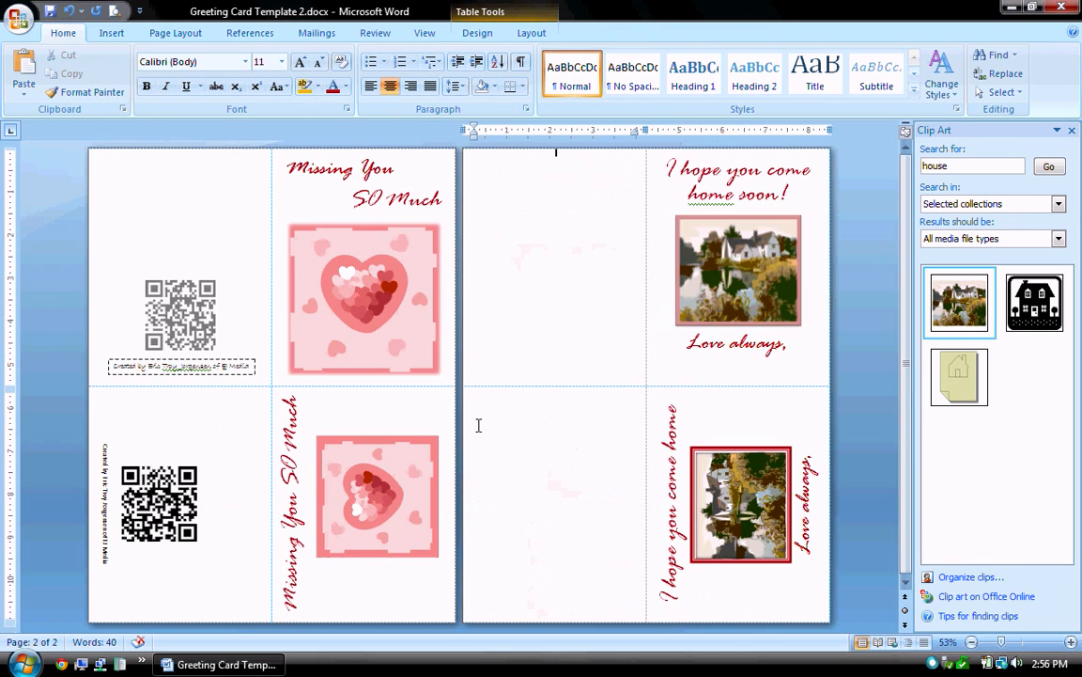
scroll(478, 426, down, 1)
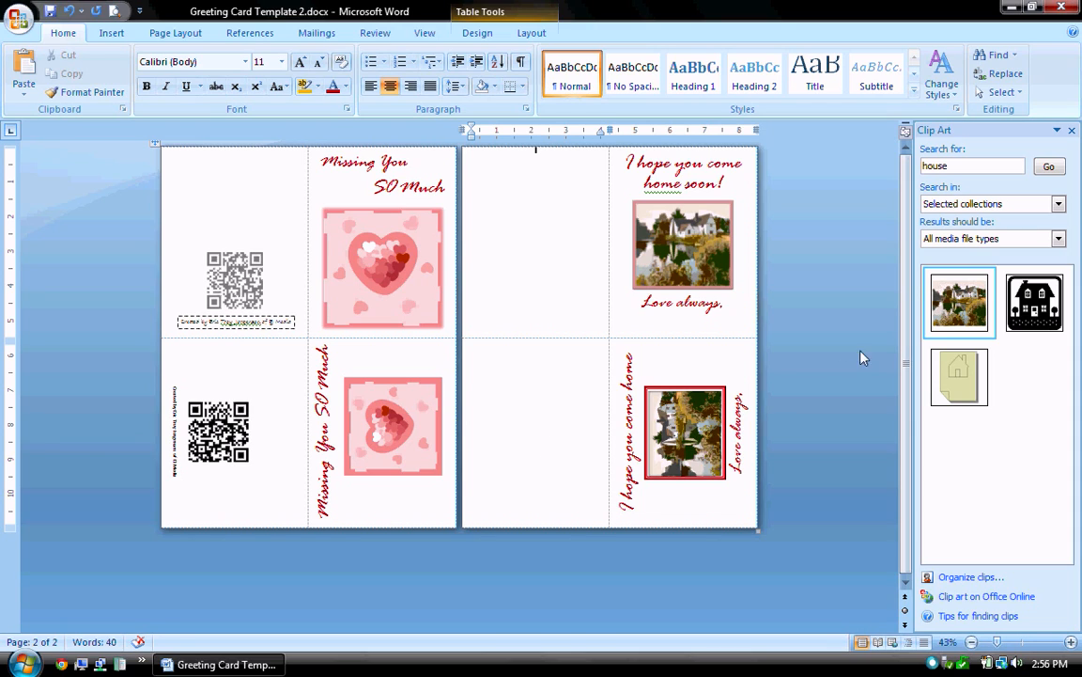
click(551, 425)
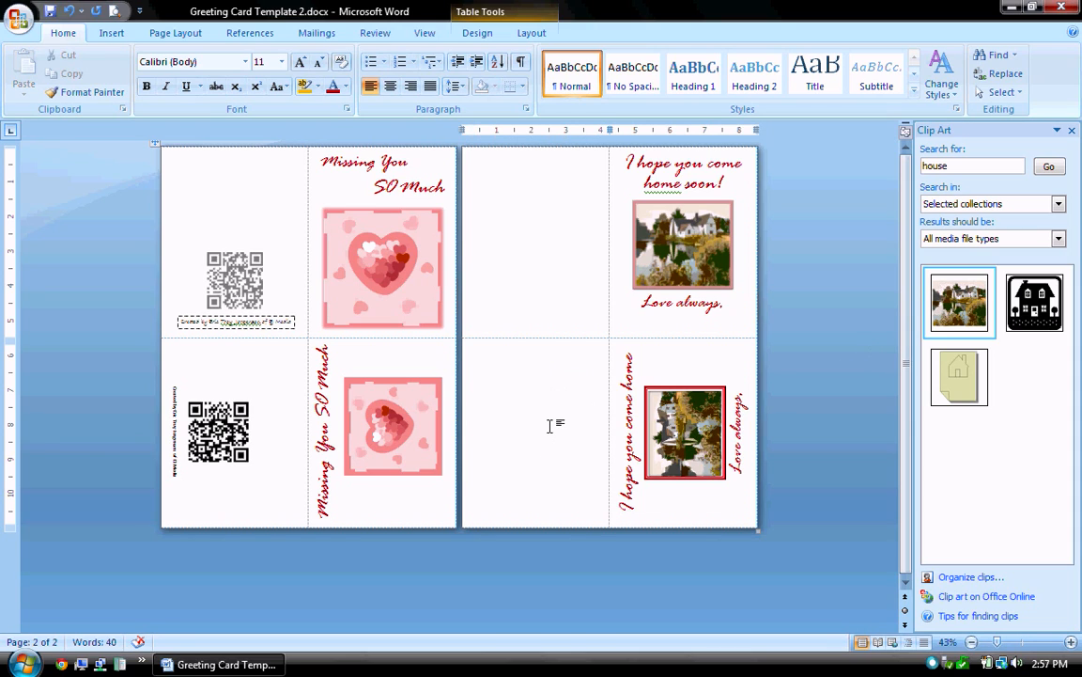